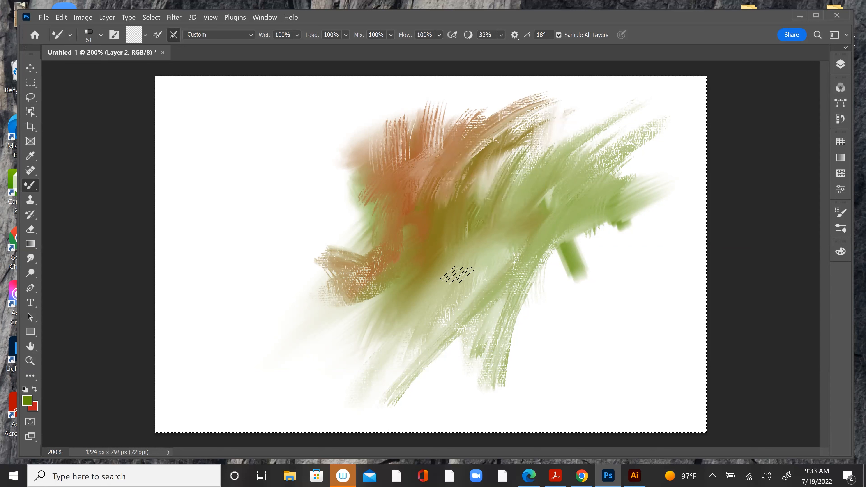
- Smear the reddish-brown and olive paint outward with several Mixer Brush strokes toward the canvas's upper-left, left and lower-left areas
{"action": "mouse_move", "coordinate": [452, 172]}
{"action": "left_mouse_down"}
{"action": "mouse_move", "coordinate": [419, 256]}
{"action": "mouse_move", "coordinate": [421, 282]}
{"action": "mouse_move", "coordinate": [403, 290]}
{"action": "left_mouse_up"}
{"action": "mouse_move", "coordinate": [336, 269]}
{"action": "left_mouse_down"}
{"action": "mouse_move", "coordinate": [341, 260]}
{"action": "mouse_move", "coordinate": [321, 294]}
{"action": "mouse_move", "coordinate": [397, 229]}
{"action": "mouse_move", "coordinate": [258, 406]}
{"action": "left_mouse_up"}
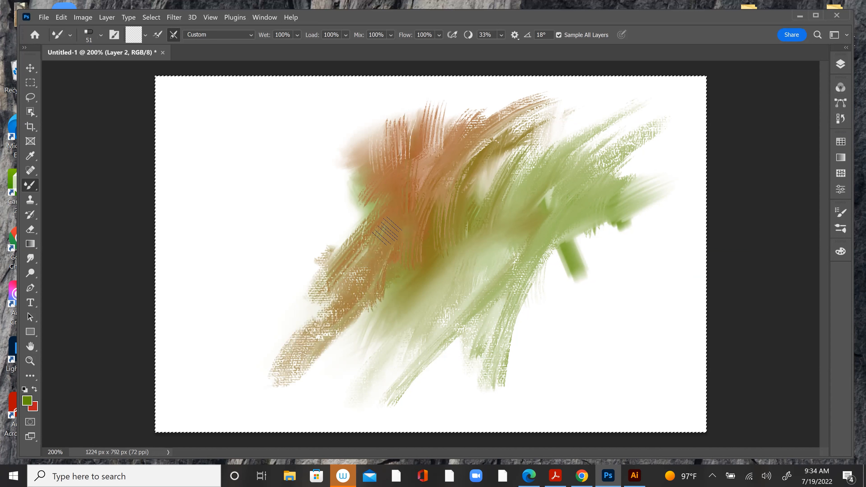
{"action": "left_click_drag", "start_coordinate": [310, 88], "coordinate": [393, 211]}
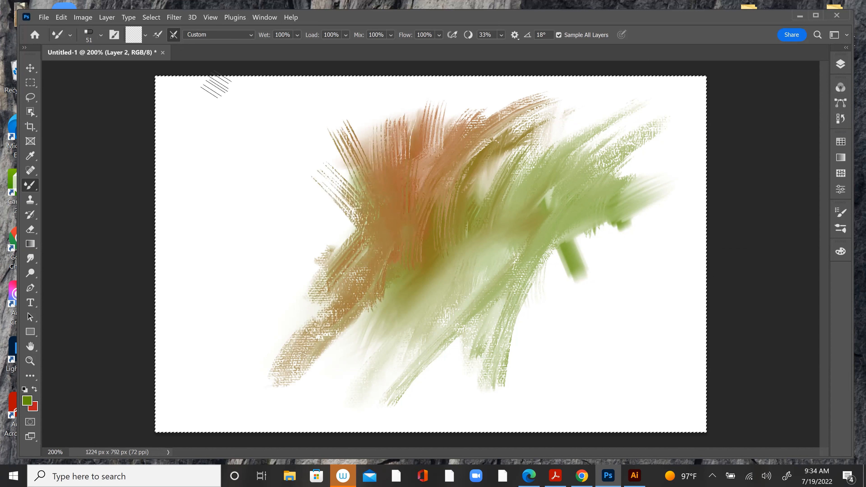
{"action": "left_click_drag", "start_coordinate": [377, 226], "coordinate": [273, 224]}
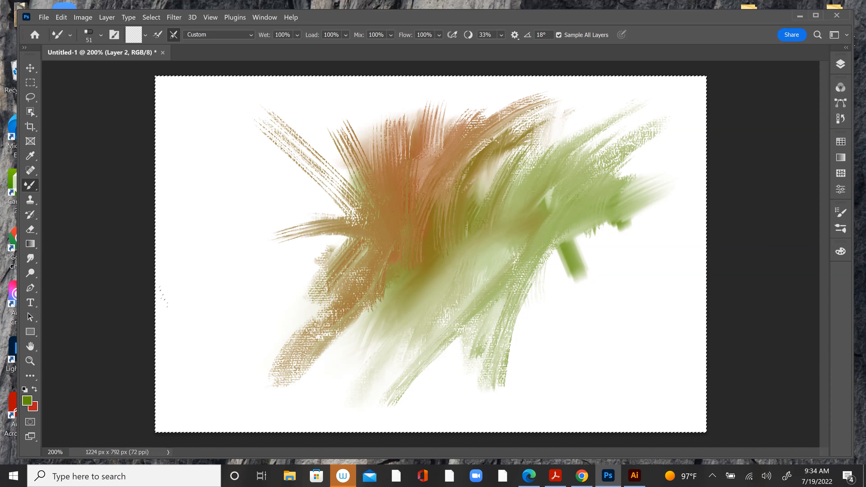
{"action": "mouse_move", "coordinate": [361, 236]}
{"action": "left_mouse_down"}
{"action": "mouse_move", "coordinate": [341, 247]}
{"action": "mouse_move", "coordinate": [283, 339]}
{"action": "left_mouse_up"}
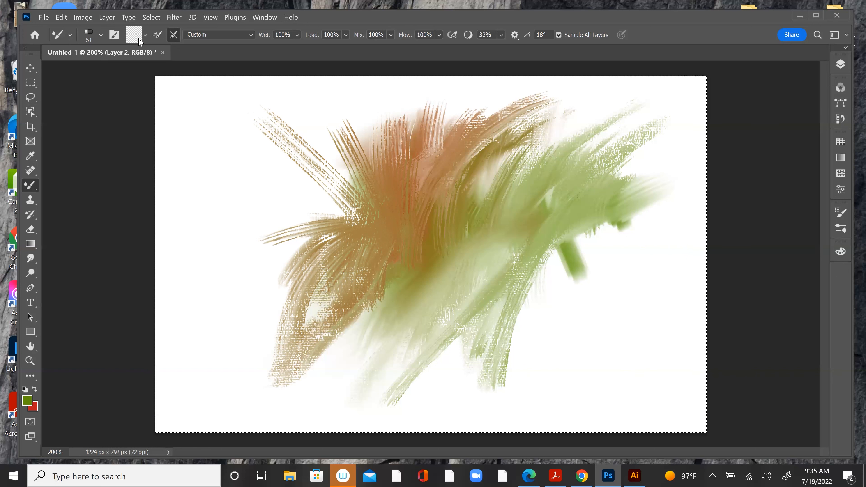
- Set the Mixer Brush to load solid colors only and smear the brown paint downward through the middle of the painting
{"action": "left_click", "coordinate": [145, 35]}
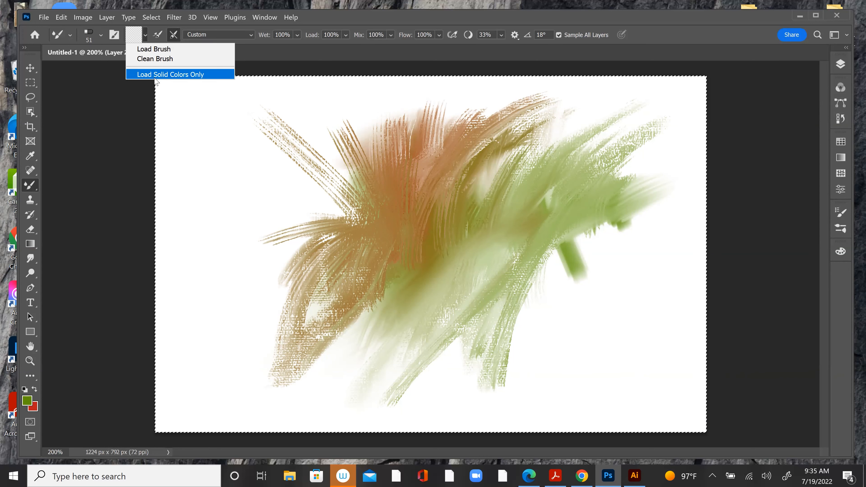
{"action": "left_click", "coordinate": [163, 75]}
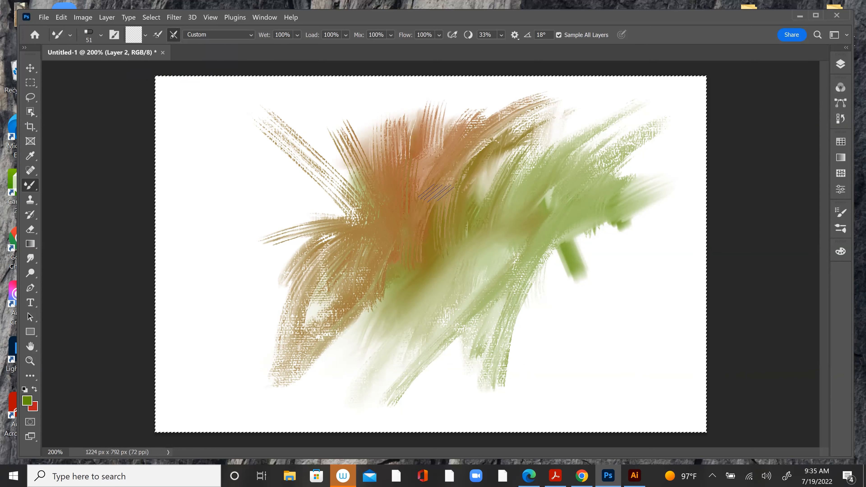
{"action": "left_click_drag", "start_coordinate": [425, 259], "coordinate": [430, 291]}
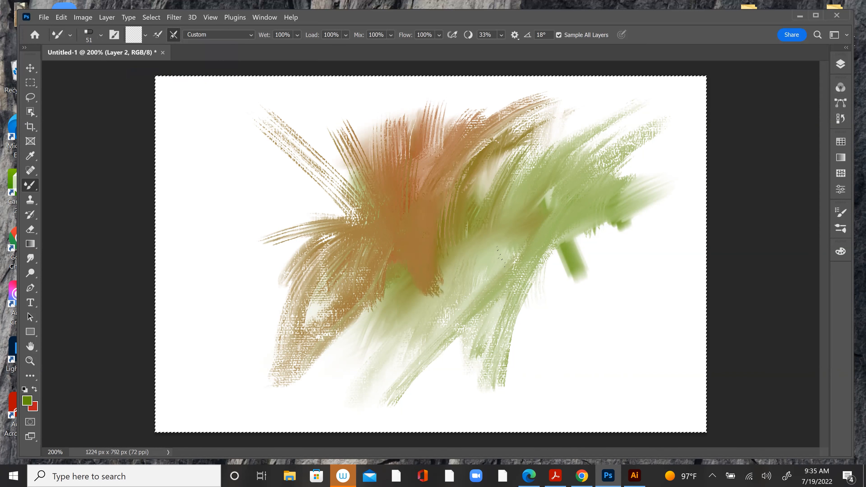
- Make red the foreground color, set Mix to 4%, and blend a stroke along the right edge of the brown area
{"action": "left_click", "coordinate": [34, 390]}
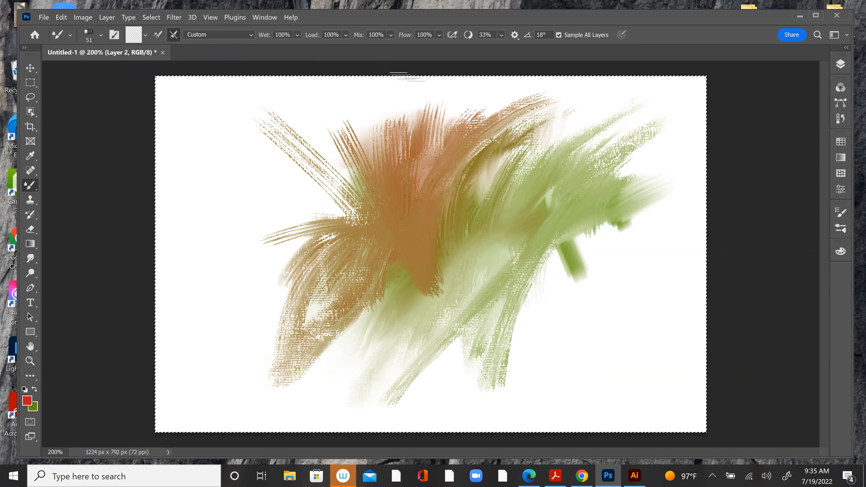
{"action": "left_click", "coordinate": [391, 35]}
{"action": "left_click_drag", "start_coordinate": [421, 49], "coordinate": [374, 49]}
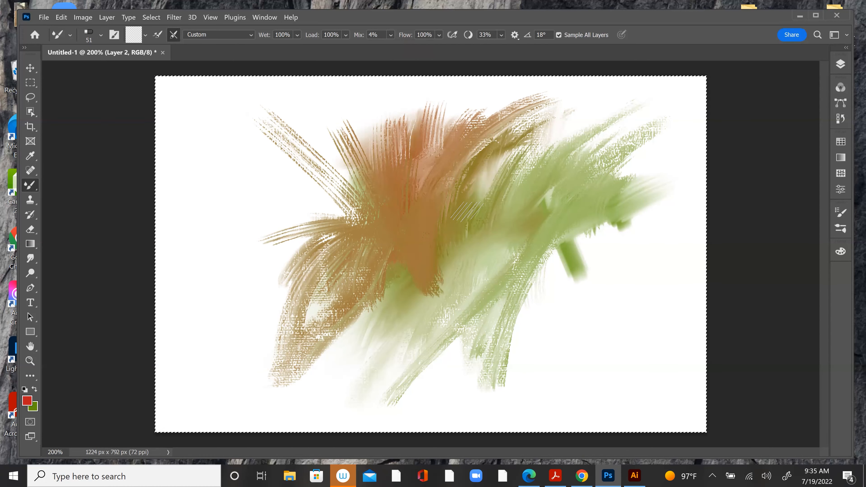
{"action": "mouse_move", "coordinate": [447, 298]}
{"action": "left_mouse_down"}
{"action": "mouse_move", "coordinate": [450, 254]}
{"action": "mouse_move", "coordinate": [486, 254]}
{"action": "left_mouse_up"}
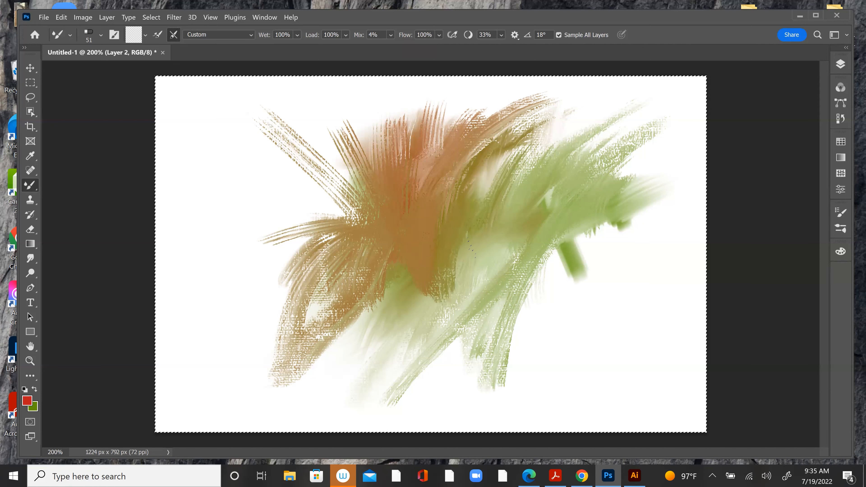
- Enable loading the brush after each stroke and paint red strokes below and beside the brown area
{"action": "left_click", "coordinate": [160, 40]}
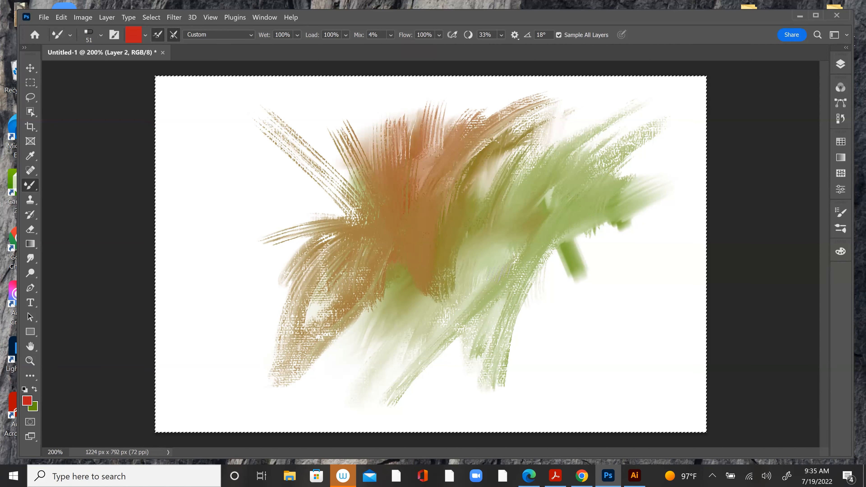
{"action": "mouse_move", "coordinate": [481, 239]}
{"action": "left_mouse_down"}
{"action": "mouse_move", "coordinate": [456, 323]}
{"action": "mouse_move", "coordinate": [429, 301]}
{"action": "mouse_move", "coordinate": [402, 361]}
{"action": "left_mouse_up"}
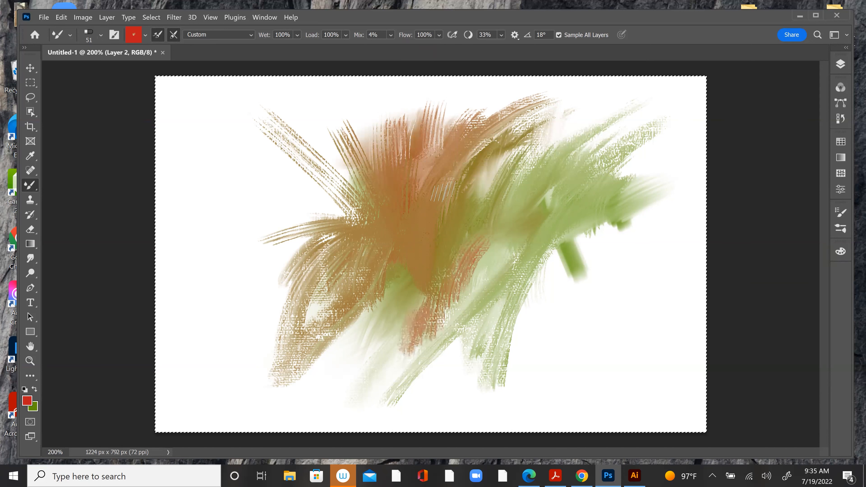
{"action": "mouse_move", "coordinate": [474, 276]}
{"action": "left_mouse_down"}
{"action": "mouse_move", "coordinate": [454, 355]}
{"action": "mouse_move", "coordinate": [457, 302]}
{"action": "left_mouse_up"}
- Set Mix to 62% and paint red strokes blending into the green area on the painting's right side
{"action": "left_click", "coordinate": [390, 37]}
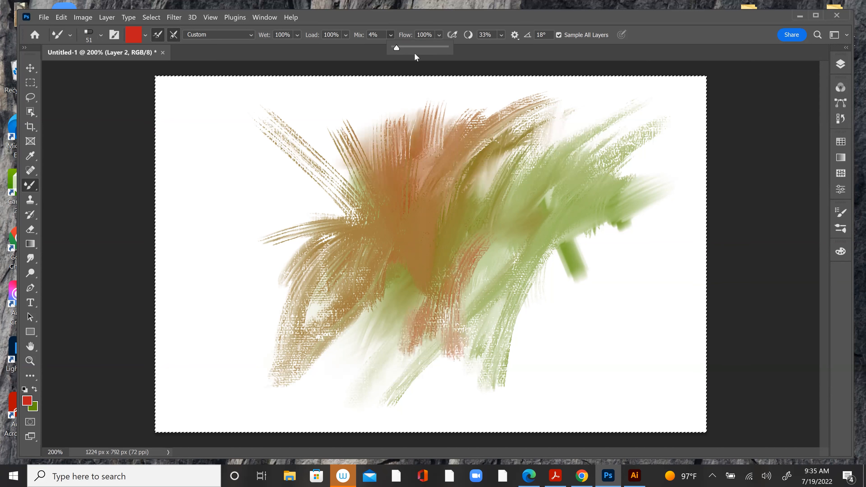
{"action": "left_click_drag", "start_coordinate": [419, 48], "coordinate": [427, 48]}
{"action": "mouse_move", "coordinate": [494, 228]}
{"action": "left_mouse_down"}
{"action": "mouse_move", "coordinate": [531, 222]}
{"action": "mouse_move", "coordinate": [525, 231]}
{"action": "left_mouse_up"}
{"action": "left_click_drag", "start_coordinate": [543, 200], "coordinate": [560, 181]}
{"action": "mouse_move", "coordinate": [591, 129]}
{"action": "left_mouse_down"}
{"action": "mouse_move", "coordinate": [566, 198]}
{"action": "mouse_move", "coordinate": [549, 205]}
{"action": "left_mouse_up"}
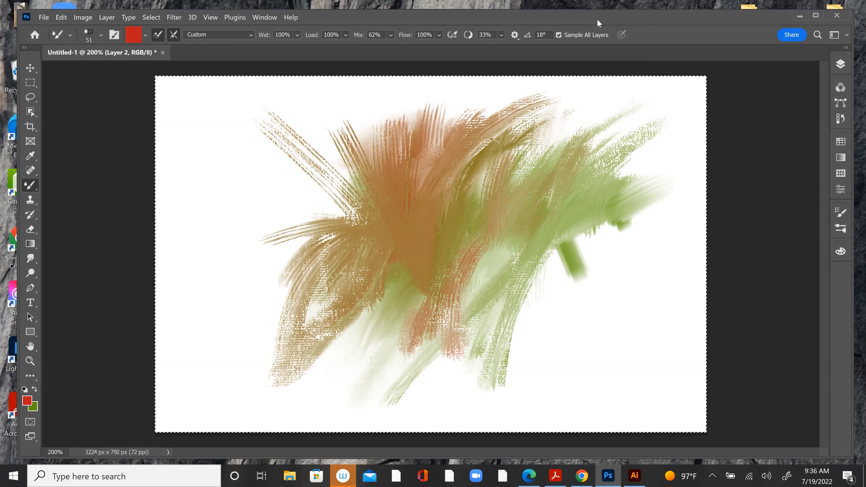
- Select the whole golden retriever in shutterstock_299126063.jpg with the Object Selection tool
{"action": "left_click_drag", "start_coordinate": [597, 21], "coordinate": [617, 417]}
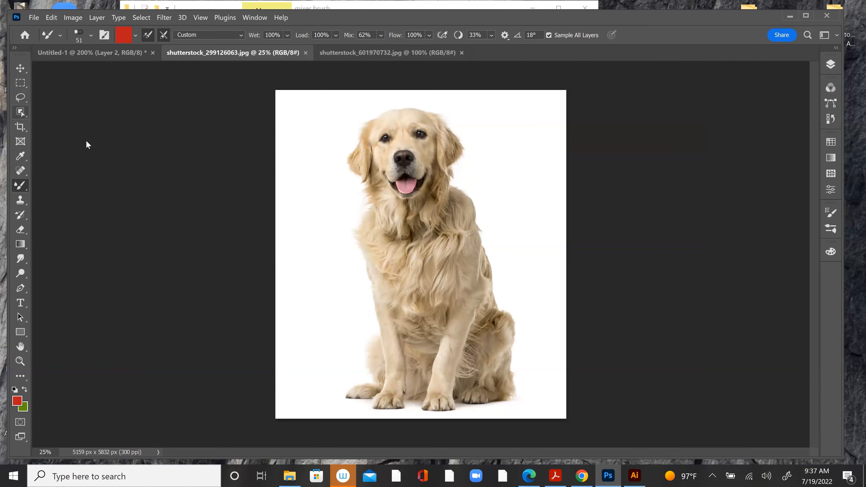
{"action": "key", "text": "w"}
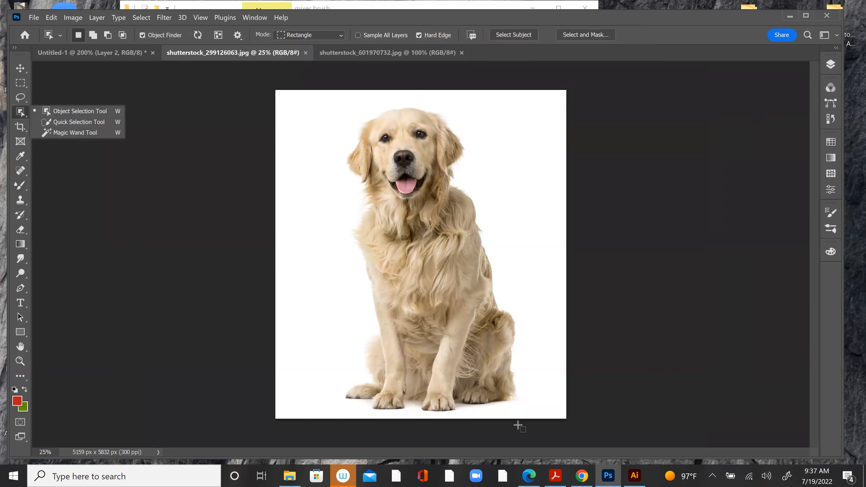
{"action": "left_click_drag", "start_coordinate": [521, 421], "coordinate": [524, 416]}
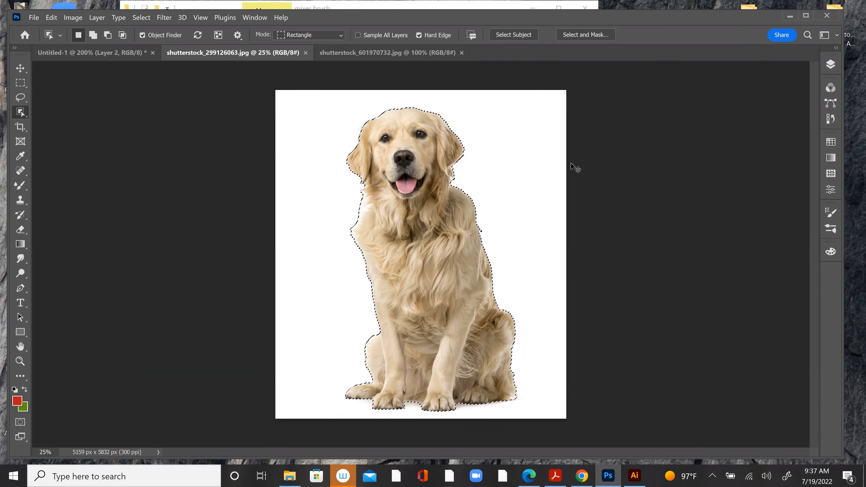
- Move the selected dog into the forest photo, scale it to 10.88%, and place it on the moss right of center
{"action": "left_click_drag", "start_coordinate": [571, 165], "coordinate": [417, 260]}
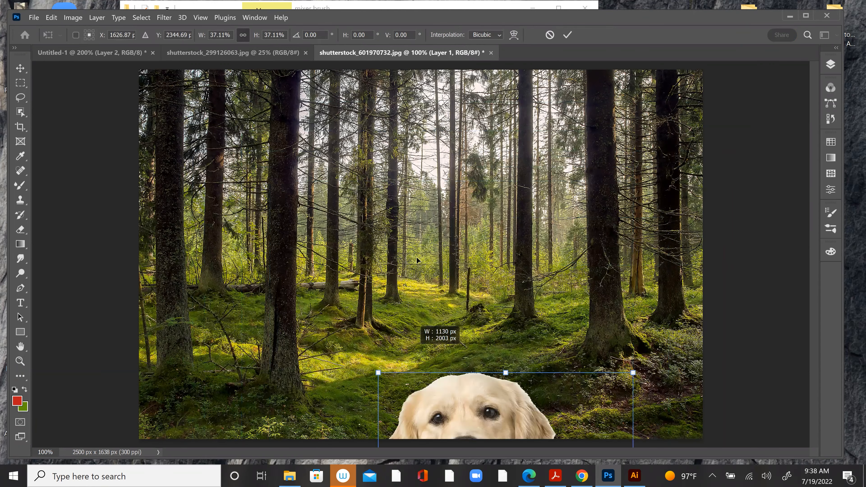
{"action": "left_click_drag", "start_coordinate": [457, 396], "coordinate": [382, 180]}
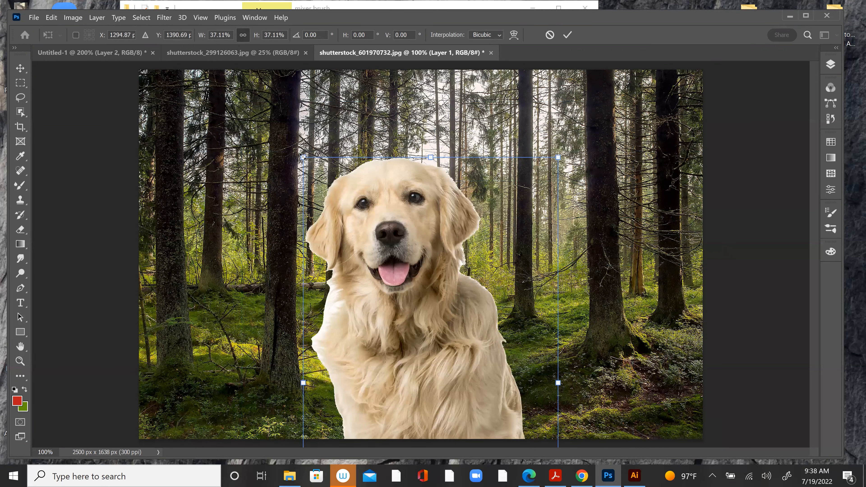
{"action": "left_click_drag", "start_coordinate": [380, 268], "coordinate": [406, 339]}
{"action": "left_click_drag", "start_coordinate": [472, 360], "coordinate": [393, 153]}
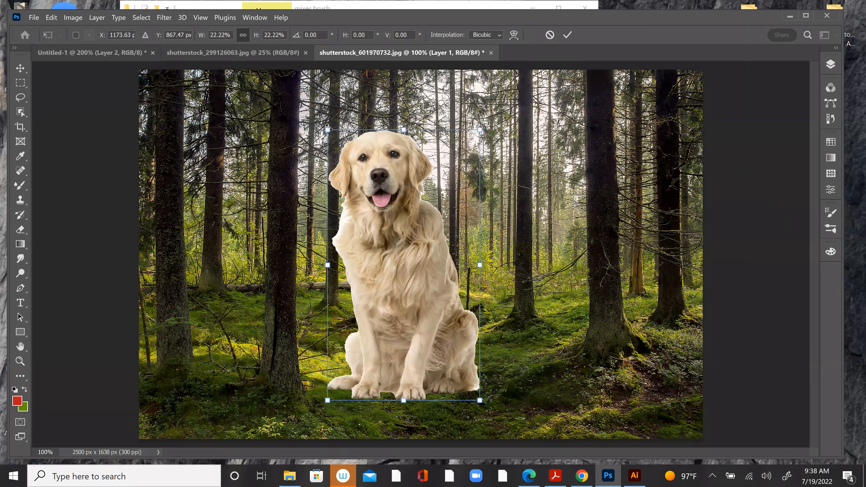
{"action": "left_click_drag", "start_coordinate": [383, 216], "coordinate": [424, 257]}
{"action": "left_click_drag", "start_coordinate": [440, 332], "coordinate": [474, 327]}
{"action": "key", "text": "Return"}
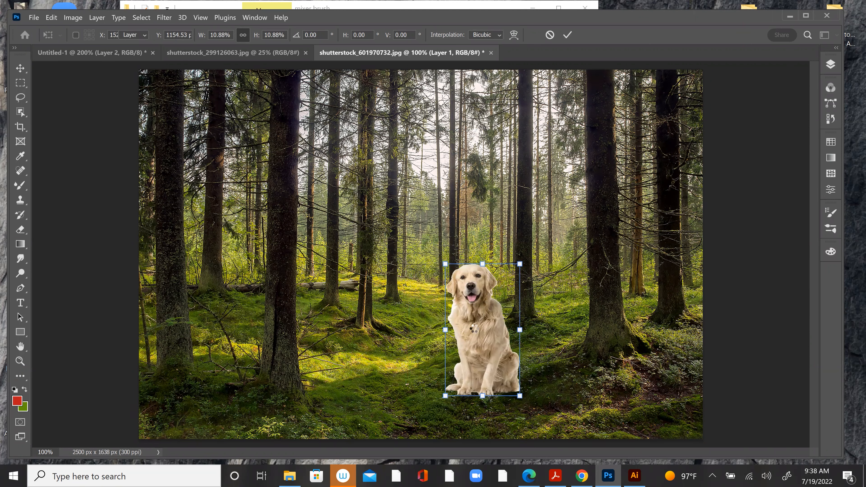
- Erase the white fringe between the fur strands on the left side of the dog's neck and chest with a 3 px eraser
{"action": "key", "text": "z"}
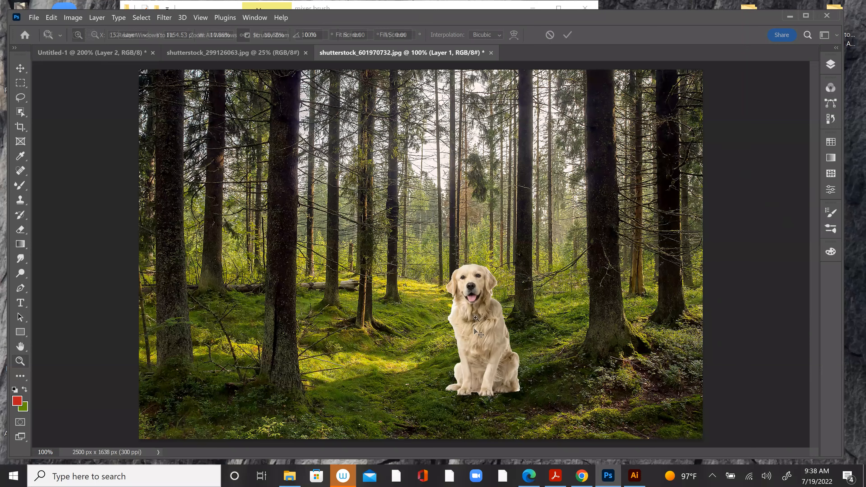
{"action": "left_click_drag", "start_coordinate": [476, 315], "coordinate": [508, 349]}
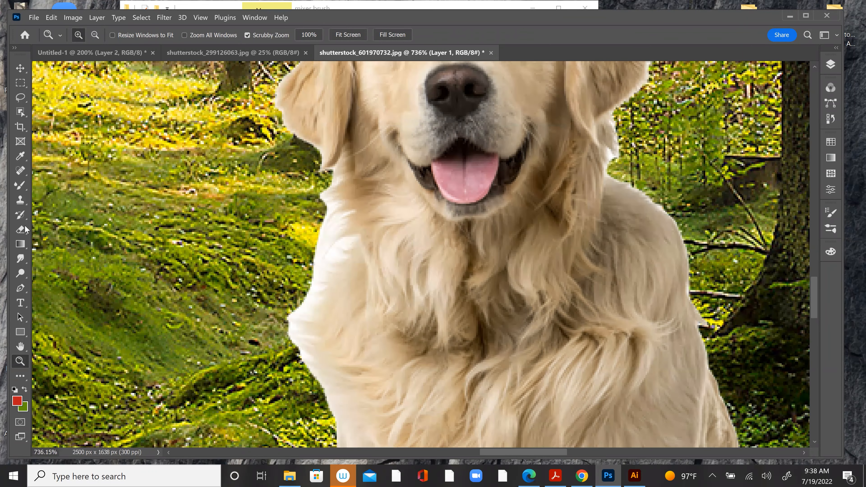
{"action": "left_click", "coordinate": [26, 229]}
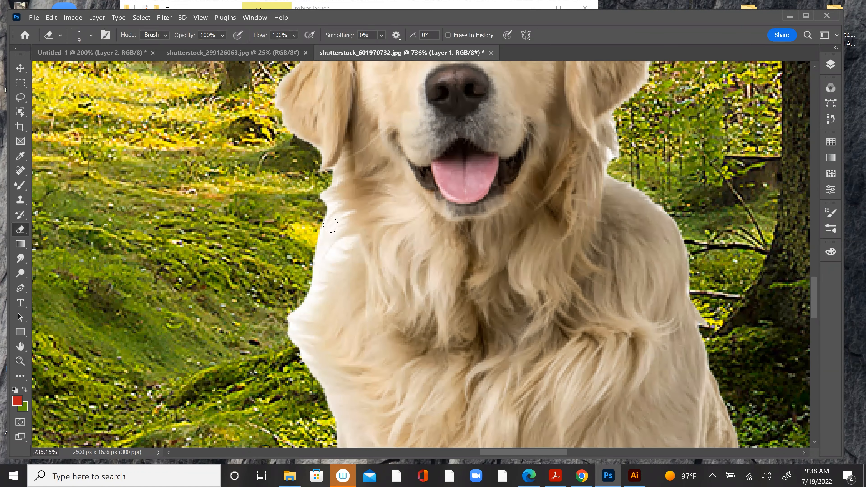
{"action": "key", "text": "bracketleft"}
{"action": "key", "text": "bracketleft"}
{"action": "key", "text": "bracketleft"}
{"action": "key", "text": "bracketleft"}
{"action": "key", "text": "bracketleft"}
{"action": "key", "text": "bracketleft"}
{"action": "mouse_move", "coordinate": [340, 216]}
{"action": "left_mouse_down"}
{"action": "mouse_move", "coordinate": [285, 266]}
{"action": "mouse_move", "coordinate": [339, 207]}
{"action": "mouse_move", "coordinate": [326, 228]}
{"action": "mouse_move", "coordinate": [325, 204]}
{"action": "mouse_move", "coordinate": [328, 231]}
{"action": "mouse_move", "coordinate": [338, 237]}
{"action": "mouse_move", "coordinate": [314, 269]}
{"action": "left_mouse_up"}
{"action": "mouse_move", "coordinate": [347, 239]}
{"action": "left_mouse_down"}
{"action": "mouse_move", "coordinate": [299, 263]}
{"action": "mouse_move", "coordinate": [324, 248]}
{"action": "mouse_move", "coordinate": [350, 251]}
{"action": "mouse_move", "coordinate": [331, 251]}
{"action": "left_mouse_up"}
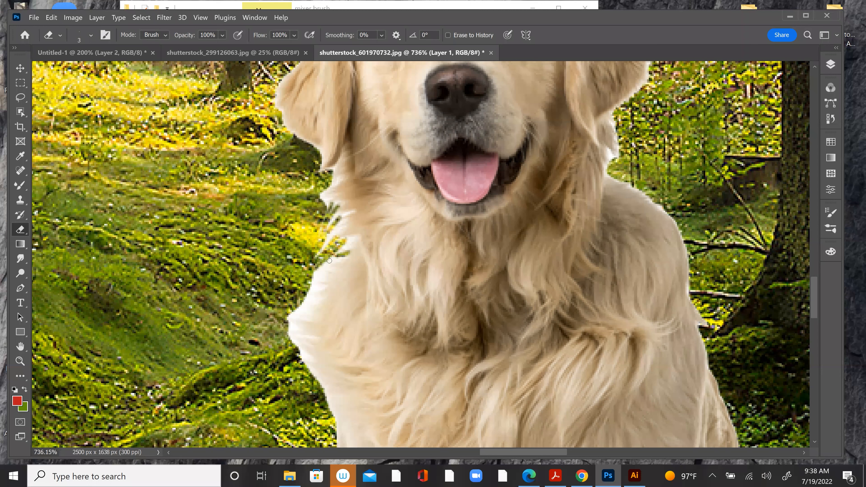
{"action": "left_click_drag", "start_coordinate": [336, 258], "coordinate": [312, 281]}
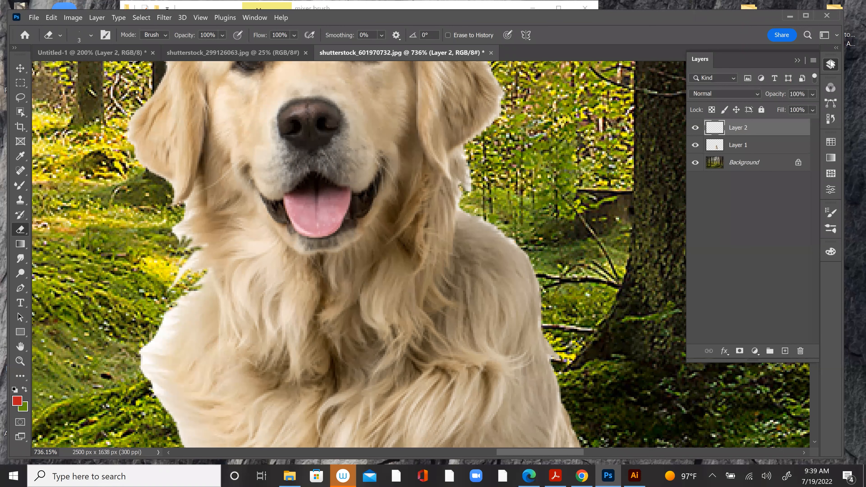
- Switch to the Mixer Brush for Layer 2 and clean the loaded red paint from the brush
{"action": "left_click", "coordinate": [831, 64]}
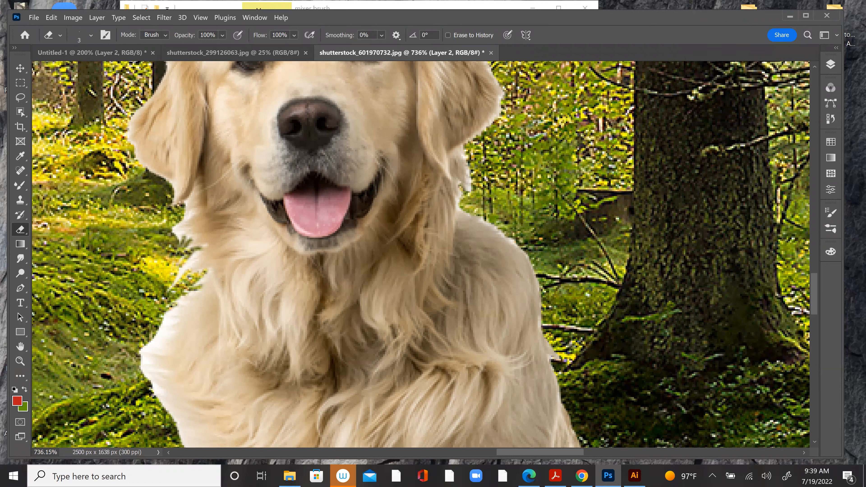
{"action": "left_click", "coordinate": [20, 186]}
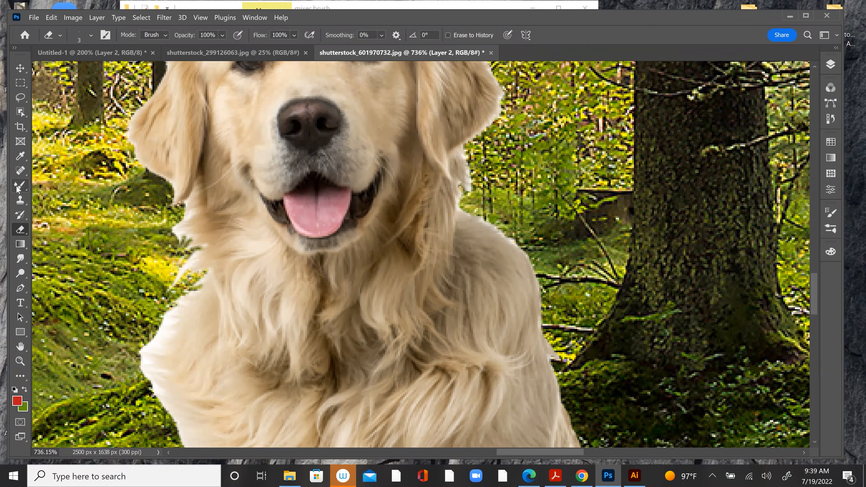
{"action": "left_click", "coordinate": [91, 34]}
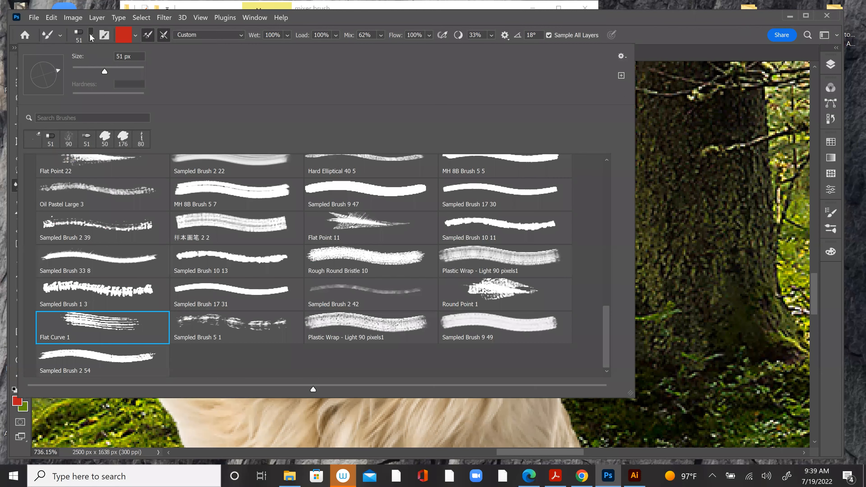
{"action": "left_click", "coordinate": [440, 18]}
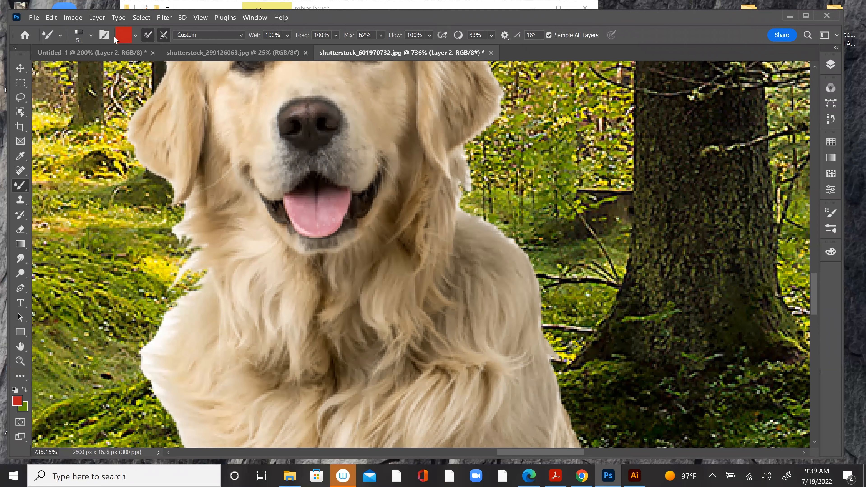
{"action": "left_click", "coordinate": [130, 34]}
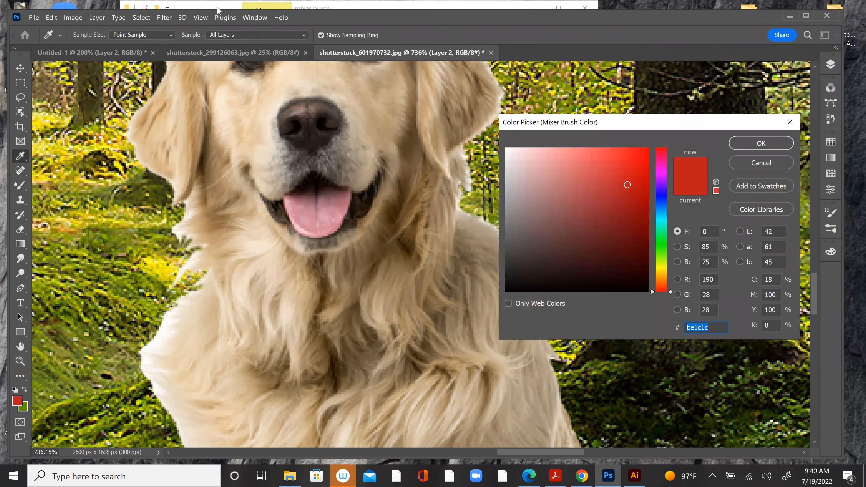
{"action": "key", "text": "Return"}
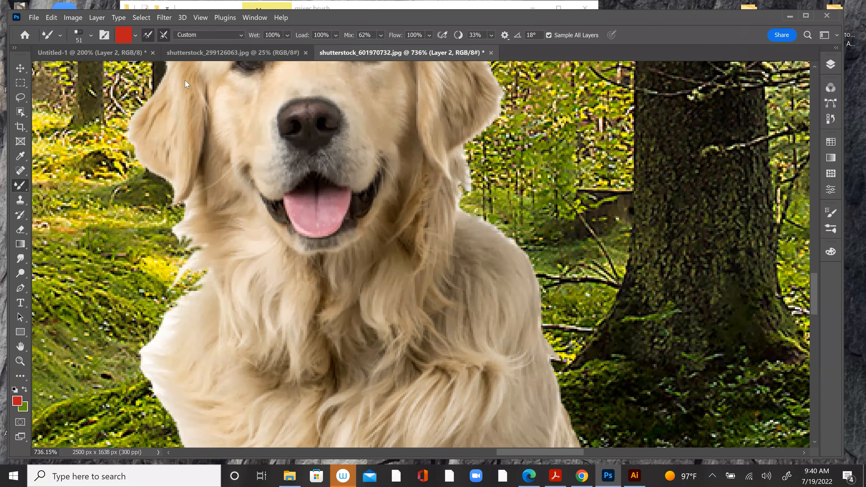
{"action": "left_click", "coordinate": [136, 34]}
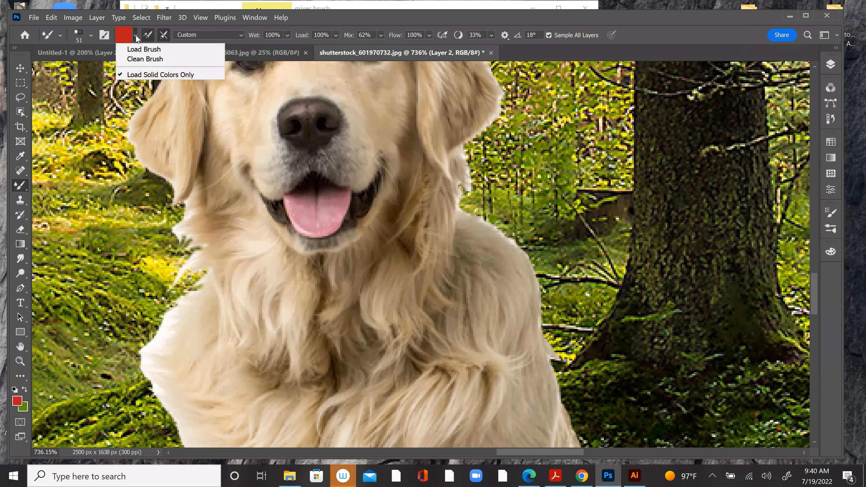
{"action": "left_click", "coordinate": [147, 60]}
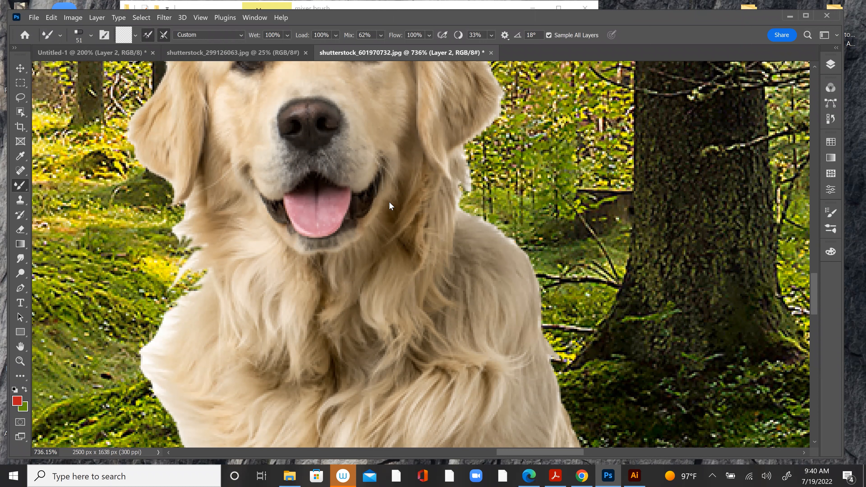
- Reduce the Mixer Brush size to 10 px and turn off loading the brush after each stroke
{"action": "key", "text": "bracketleft"}
{"action": "key", "text": "bracketleft"}
{"action": "key", "text": "bracketleft"}
{"action": "key", "text": "bracketleft"}
{"action": "left_click", "coordinate": [149, 35]}
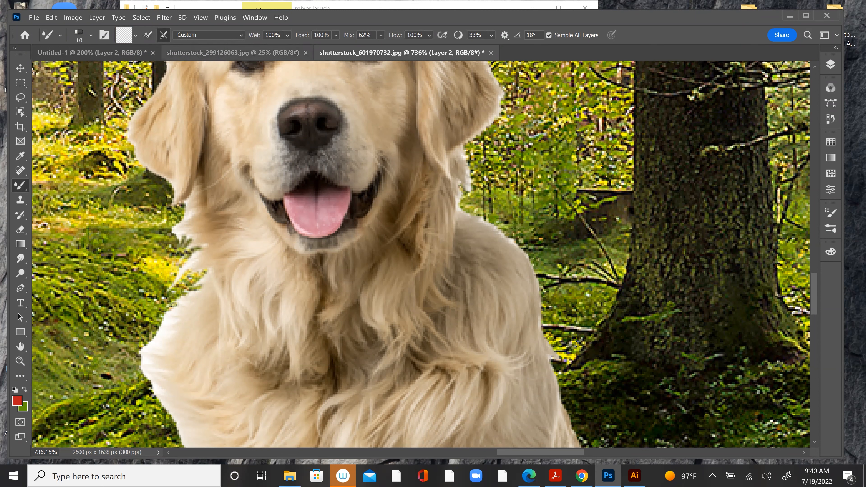
- Set the Mixer Brush mix to 100%, keeping wet at 100%
{"action": "scroll", "coordinate": [508, 278], "scroll_direction": "up", "scroll_amount": 1}
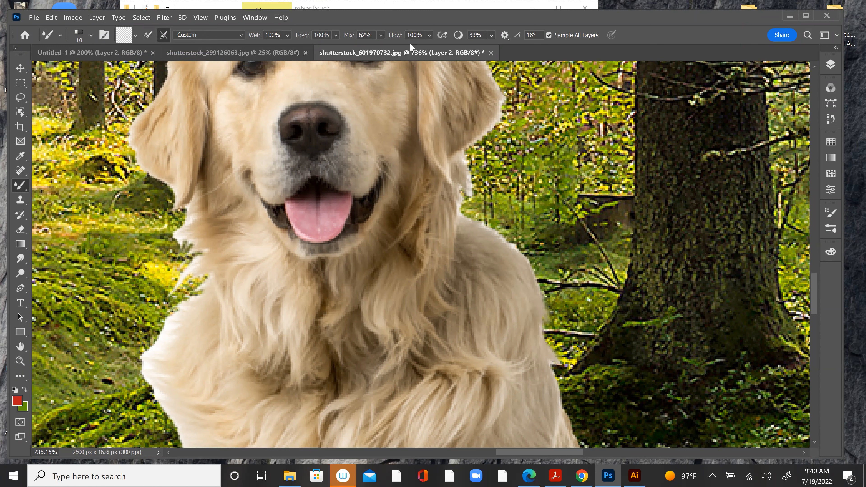
{"action": "left_click", "coordinate": [288, 35]}
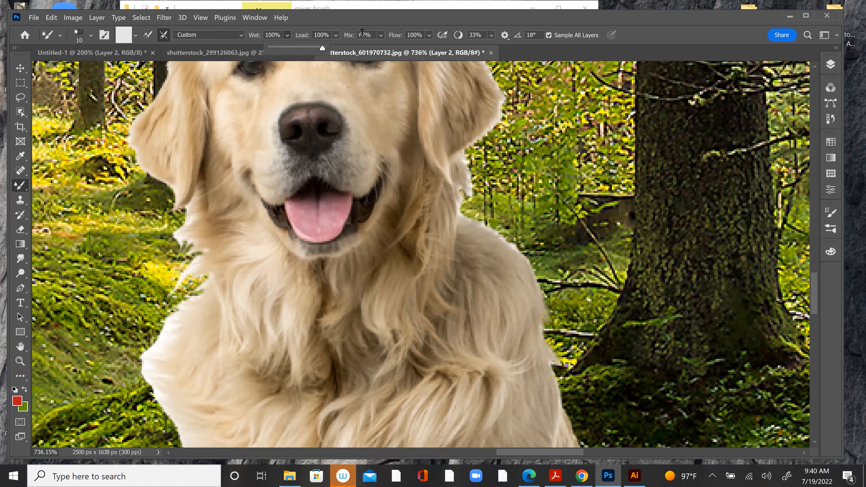
{"action": "left_click", "coordinate": [381, 35]}
{"action": "left_click_drag", "start_coordinate": [401, 48], "coordinate": [437, 41]}
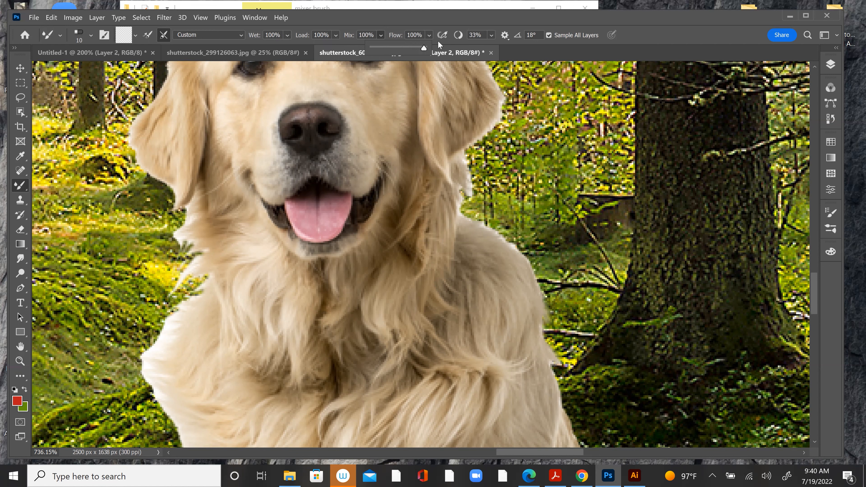
- Blend the fur along the right edge of the dog's back into the forest with short Mixer Brush strokes
{"action": "left_click", "coordinate": [553, 308]}
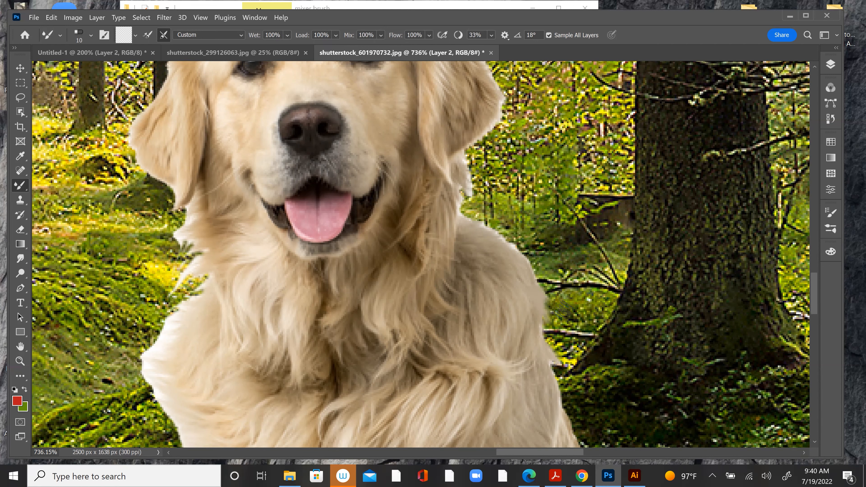
{"action": "key", "text": "ctrl"}
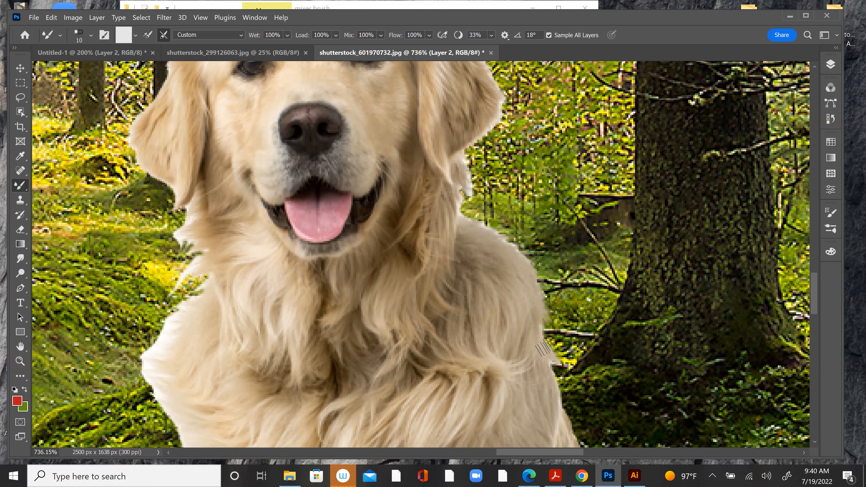
{"action": "left_click_drag", "start_coordinate": [551, 376], "coordinate": [578, 409]}
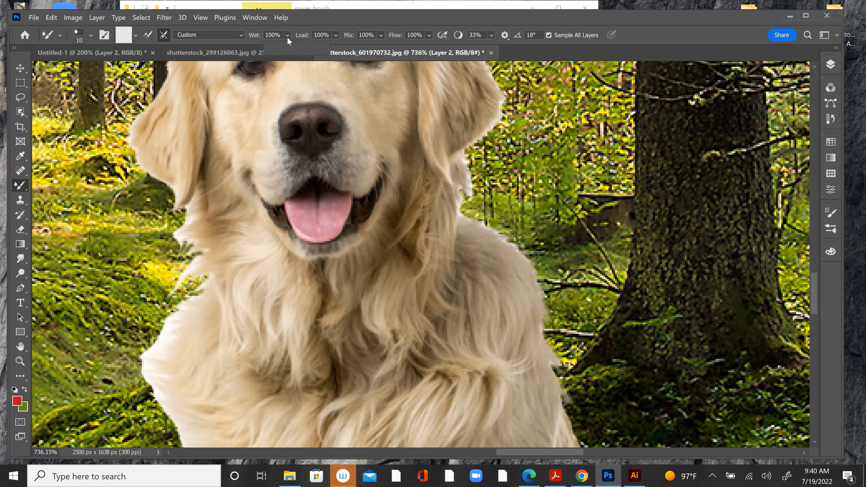
- Set the Mixer Brush wetness to 26% and blend the fur edge along the left side of the dog's neck and shoulder
{"action": "left_click_drag", "start_coordinate": [295, 59], "coordinate": [284, 59]}
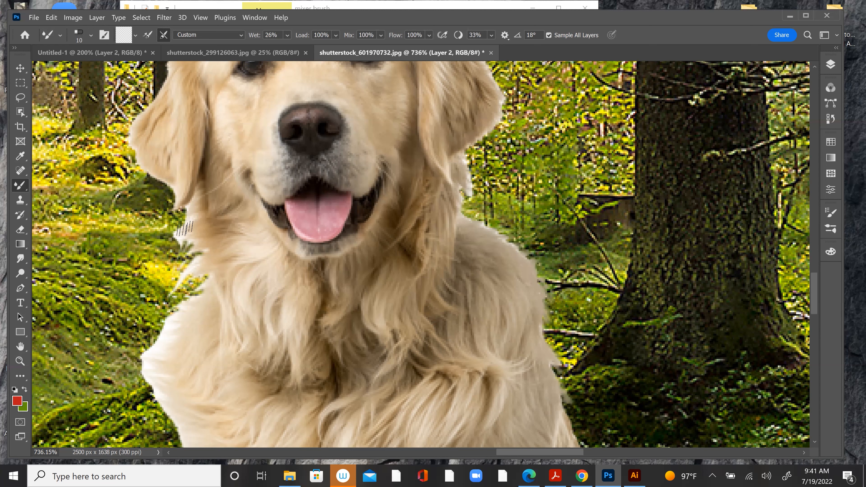
{"action": "left_click_drag", "start_coordinate": [176, 251], "coordinate": [186, 243]}
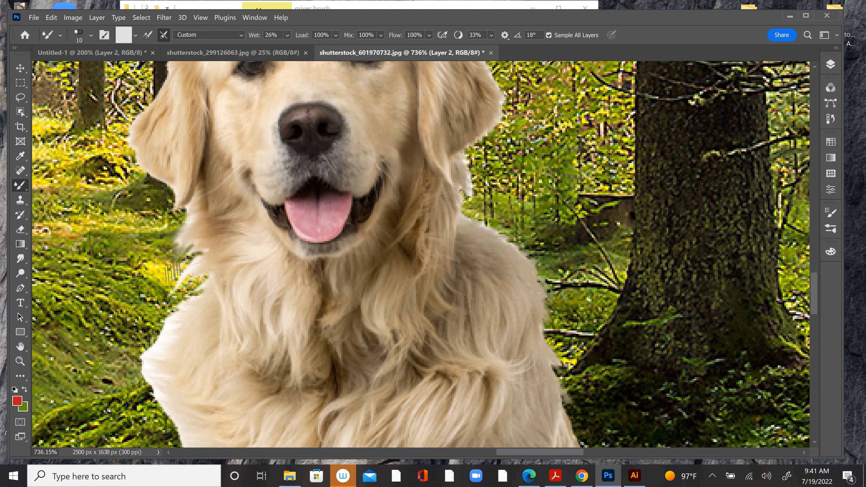
{"action": "left_click_drag", "start_coordinate": [196, 261], "coordinate": [173, 290]}
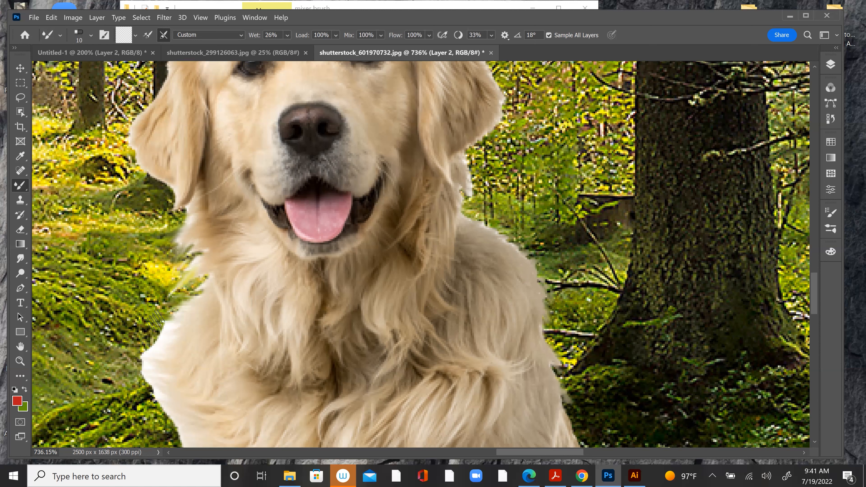
{"action": "mouse_move", "coordinate": [175, 326]}
{"action": "left_mouse_down"}
{"action": "mouse_move", "coordinate": [149, 341]}
{"action": "mouse_move", "coordinate": [144, 336]}
{"action": "mouse_move", "coordinate": [159, 327]}
{"action": "mouse_move", "coordinate": [143, 334]}
{"action": "mouse_move", "coordinate": [190, 330]}
{"action": "left_mouse_up"}
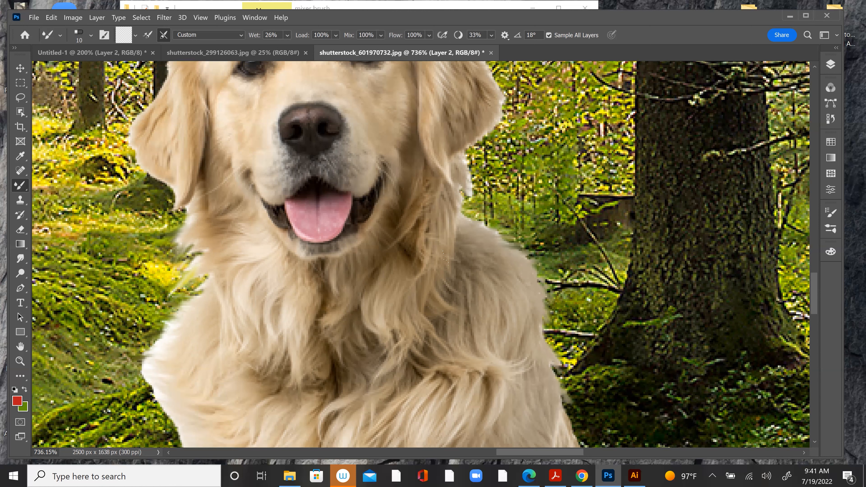
- Blend the lower edges of the dog's front paws and left hind paw into the moss with the Mixer Brush
{"action": "key", "text": "ctrl+minus"}
{"action": "key", "text": "ctrl+minus"}
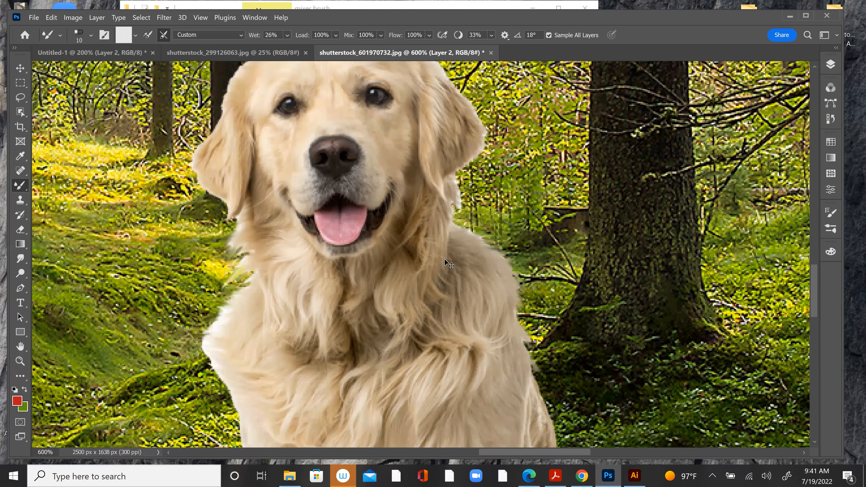
{"action": "key", "text": "ctrl+minus"}
{"action": "key", "text": "ctrl+minus"}
{"action": "key", "text": "ctrl+minus"}
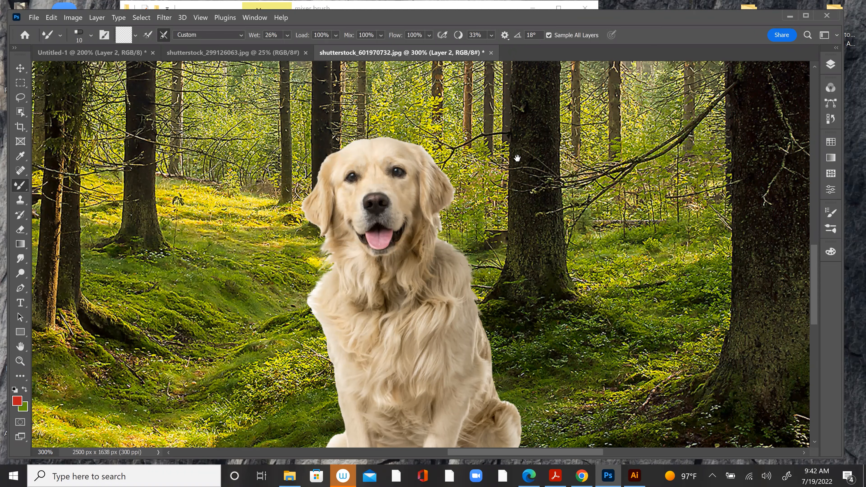
{"action": "scroll", "coordinate": [518, 151], "scroll_direction": "down", "scroll_amount": 5}
{"action": "scroll", "coordinate": [505, 320], "scroll_direction": "up", "scroll_amount": 5}
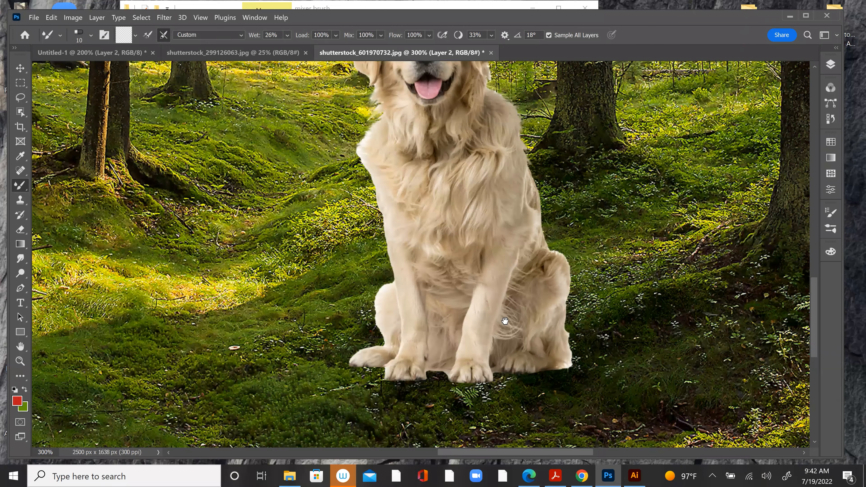
{"action": "scroll", "coordinate": [423, 294], "scroll_direction": "down", "scroll_amount": 1}
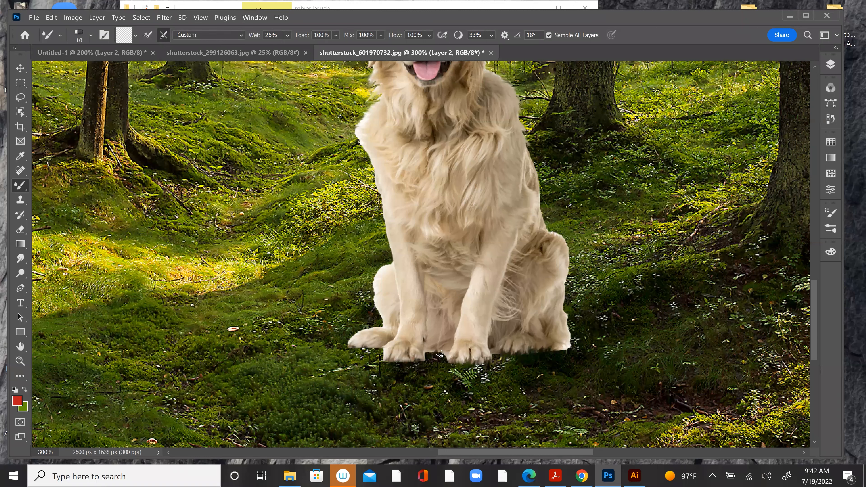
{"action": "mouse_move", "coordinate": [429, 359]}
{"action": "left_mouse_down"}
{"action": "mouse_move", "coordinate": [423, 346]}
{"action": "mouse_move", "coordinate": [420, 359]}
{"action": "left_mouse_up"}
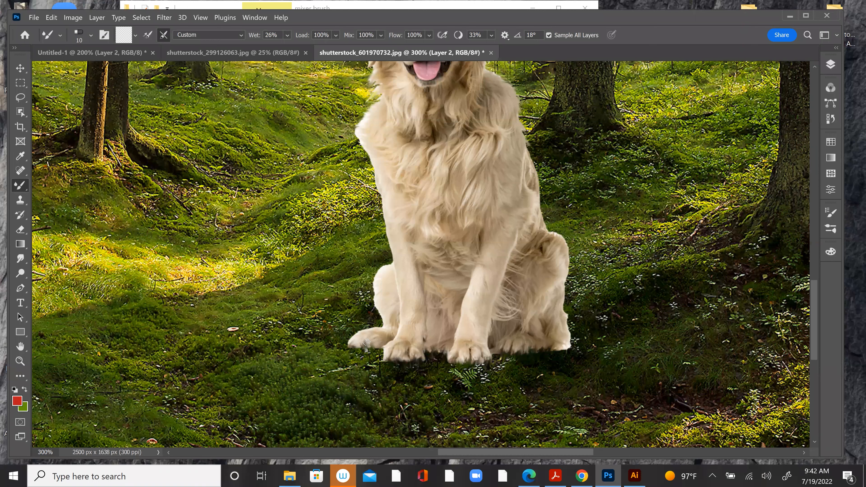
{"action": "mouse_move", "coordinate": [351, 342]}
{"action": "left_mouse_down"}
{"action": "mouse_move", "coordinate": [361, 351]}
{"action": "mouse_move", "coordinate": [348, 353]}
{"action": "mouse_move", "coordinate": [379, 353]}
{"action": "left_mouse_up"}
- Compare the image with and without Layer 2, and blend the outer edge of the dog's right hind leg into the moss
{"action": "left_click", "coordinate": [831, 64]}
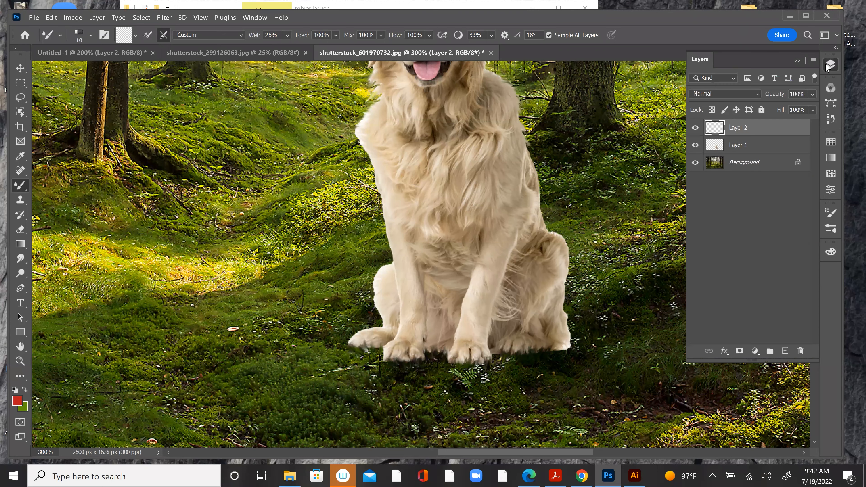
{"action": "left_click", "coordinate": [696, 129]}
{"action": "left_click", "coordinate": [696, 129]}
{"action": "left_click", "coordinate": [831, 64]}
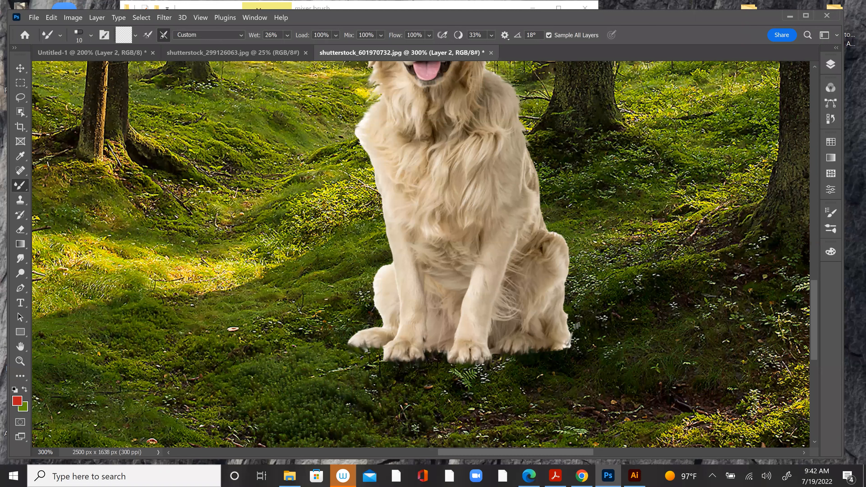
{"action": "mouse_move", "coordinate": [574, 329]}
{"action": "left_mouse_down"}
{"action": "mouse_move", "coordinate": [563, 298]}
{"action": "mouse_move", "coordinate": [578, 314]}
{"action": "mouse_move", "coordinate": [564, 289]}
{"action": "mouse_move", "coordinate": [578, 306]}
{"action": "mouse_move", "coordinate": [563, 279]}
{"action": "mouse_move", "coordinate": [576, 307]}
{"action": "mouse_move", "coordinate": [570, 290]}
{"action": "mouse_move", "coordinate": [578, 285]}
{"action": "mouse_move", "coordinate": [566, 266]}
{"action": "mouse_move", "coordinate": [564, 303]}
{"action": "mouse_move", "coordinate": [577, 331]}
{"action": "mouse_move", "coordinate": [564, 307]}
{"action": "mouse_move", "coordinate": [572, 339]}
{"action": "left_mouse_up"}
- Darken the dog on Layer 1 with Levels, setting the midtone input level to 0.59
{"action": "key", "text": "ctrl+minus"}
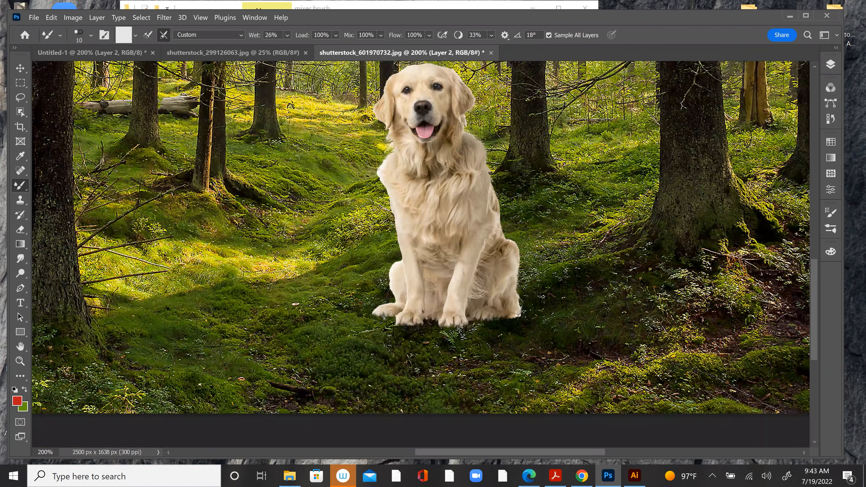
{"action": "key", "text": "ctrl+minus"}
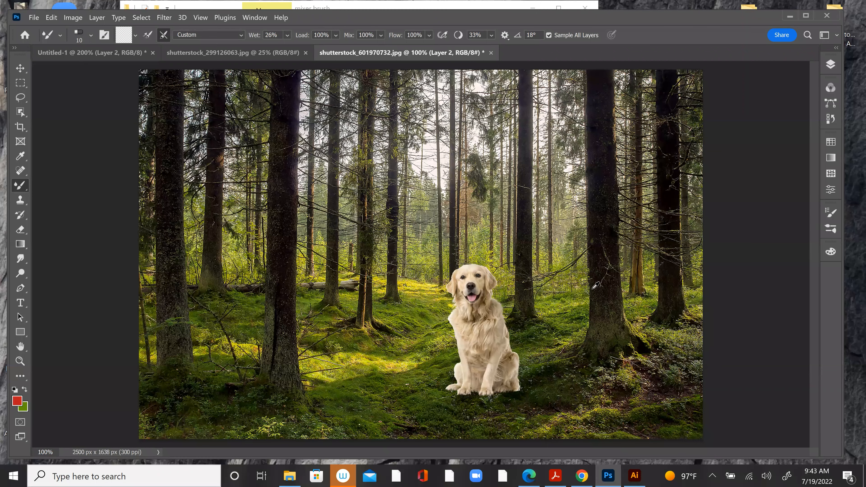
{"action": "key", "text": "ctrl+l"}
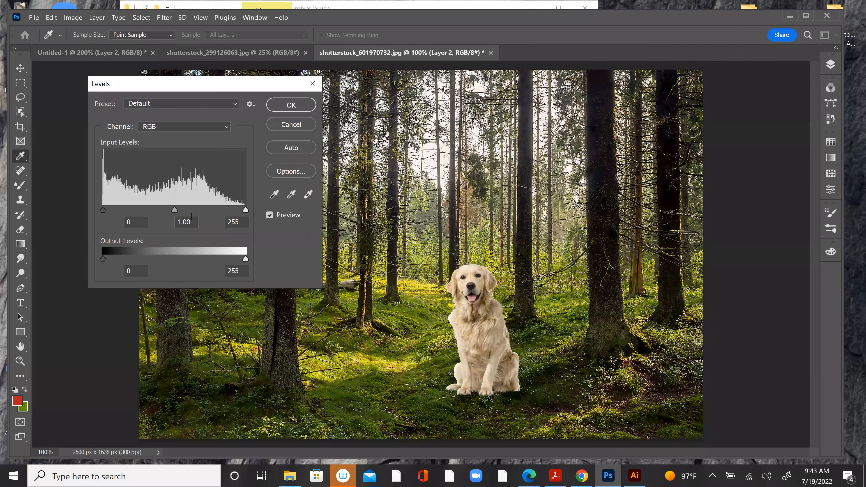
{"action": "left_click_drag", "start_coordinate": [175, 208], "coordinate": [167, 209]}
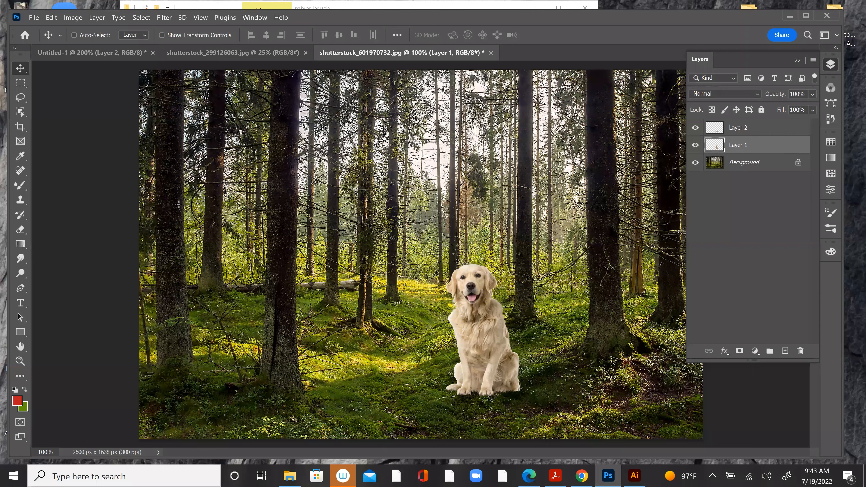
{"action": "key", "text": "ctrl+l"}
{"action": "left_click_drag", "start_coordinate": [196, 215], "coordinate": [198, 217]}
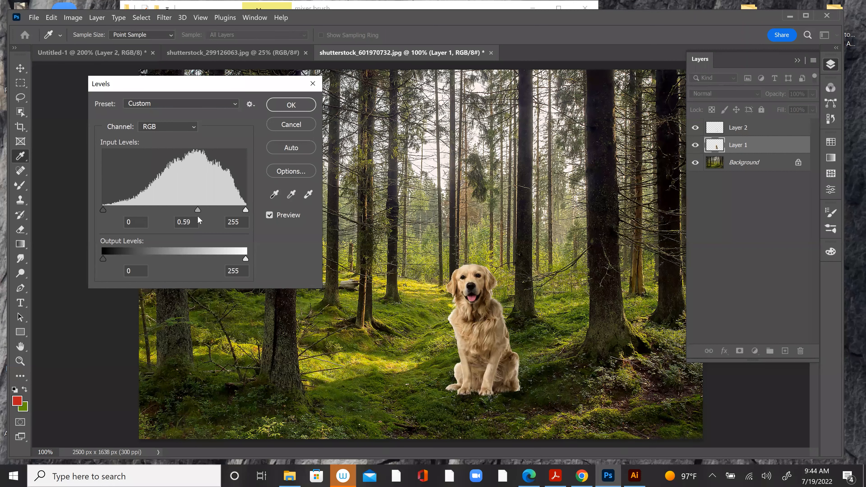
{"action": "left_click", "coordinate": [290, 105]}
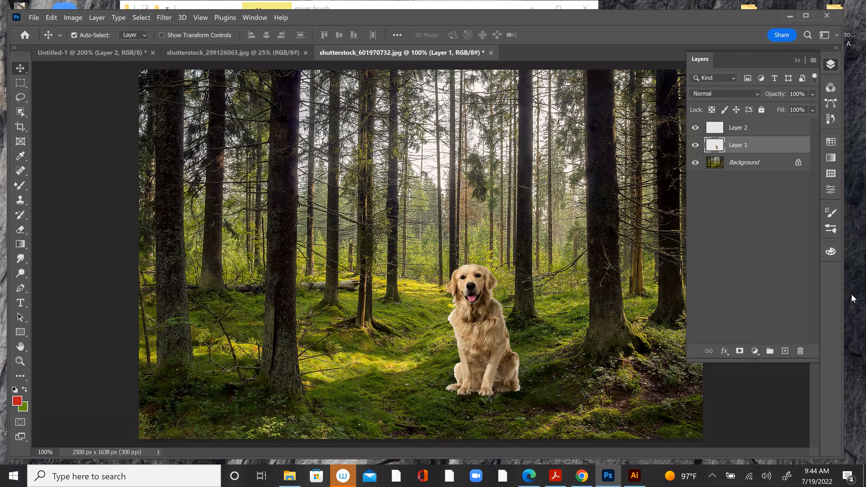
- Erase the pale fringe along the dog's left shoulder on Layer 1 with a 3 px Eraser
{"action": "left_click", "coordinate": [20, 361]}
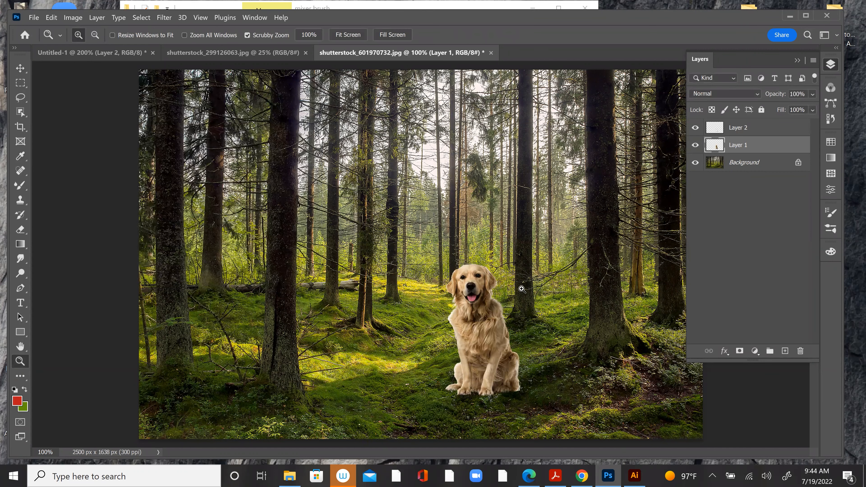
{"action": "left_click_drag", "start_coordinate": [492, 293], "coordinate": [516, 301]}
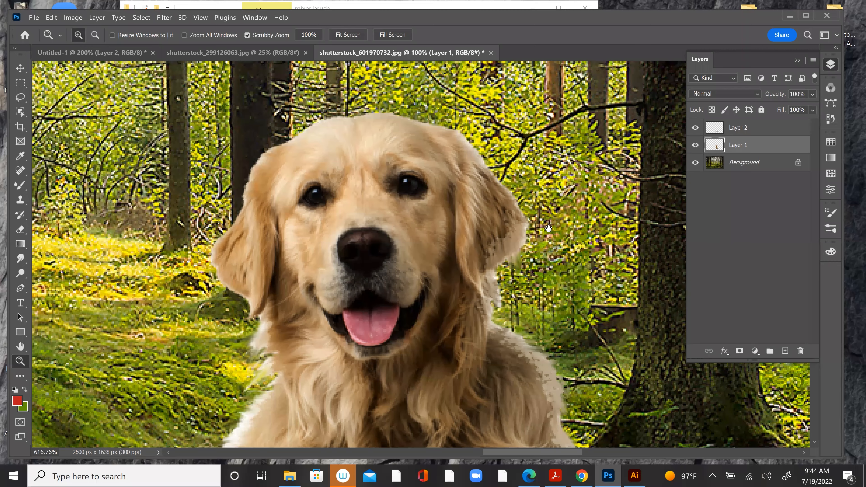
{"action": "left_click_drag", "start_coordinate": [557, 175], "coordinate": [478, 178]}
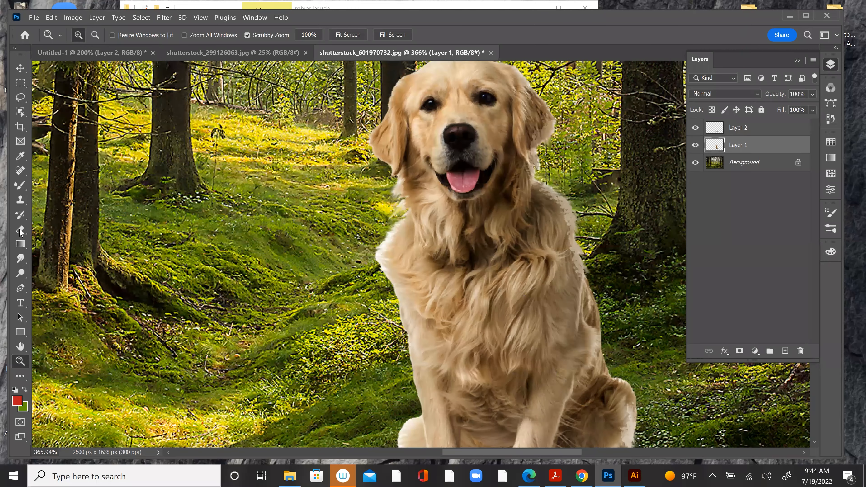
{"action": "left_click", "coordinate": [20, 230]}
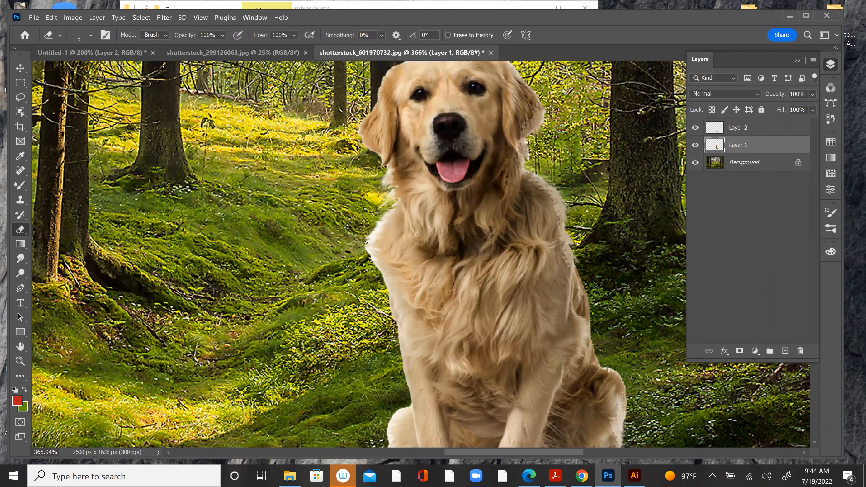
{"action": "left_click_drag", "start_coordinate": [375, 231], "coordinate": [373, 231]}
- Erase the leftover light strokes beside the dog's neck on Layer 2 and the remaining pale fringe at its left shoulder on Layer 1
{"action": "left_click", "coordinate": [727, 128]}
{"action": "left_click", "coordinate": [695, 129]}
{"action": "left_click", "coordinate": [696, 129]}
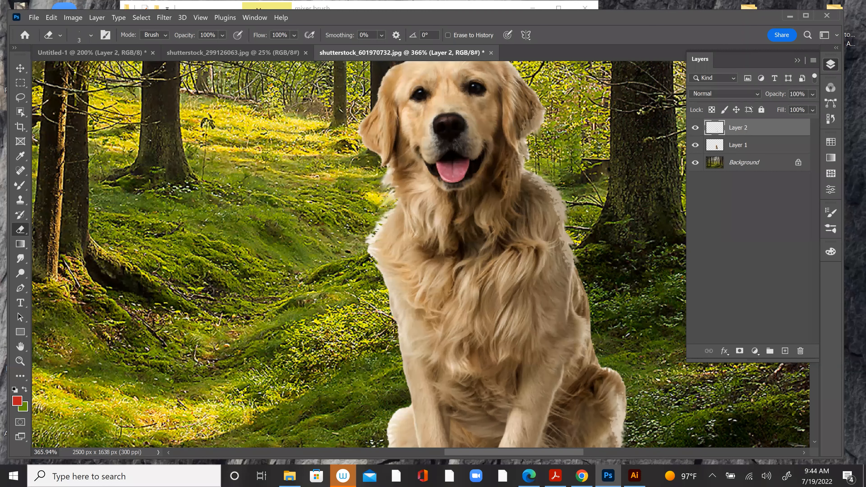
{"action": "mouse_move", "coordinate": [392, 200]}
{"action": "left_mouse_down"}
{"action": "mouse_move", "coordinate": [387, 205]}
{"action": "mouse_move", "coordinate": [384, 177]}
{"action": "left_mouse_up"}
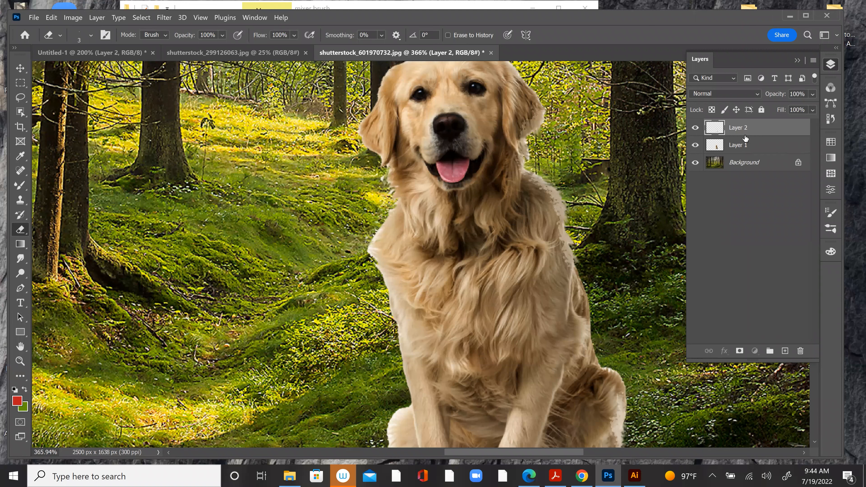
{"action": "left_click", "coordinate": [747, 146]}
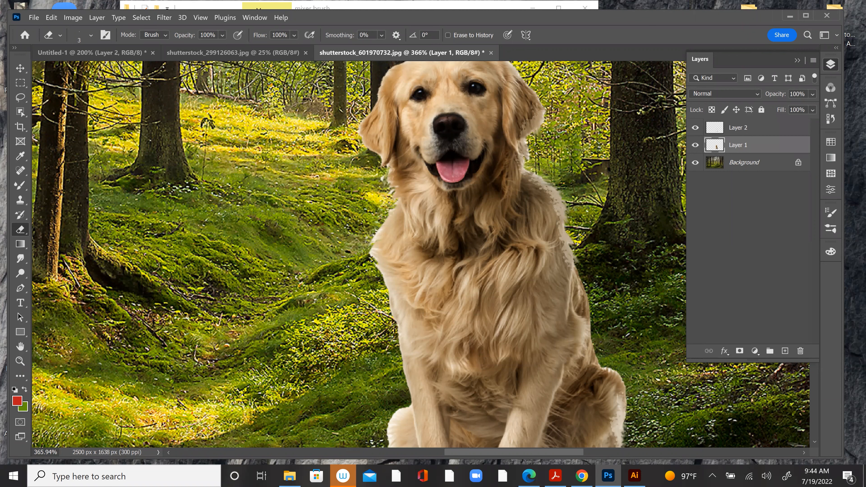
{"action": "left_click_drag", "start_coordinate": [372, 257], "coordinate": [377, 263]}
- Return to the Mixer Brush on Layer 2, set wet to 100%, and blend the fur along the left edge of the dog's chest
{"action": "left_click", "coordinate": [764, 128]}
{"action": "left_click", "coordinate": [22, 215]}
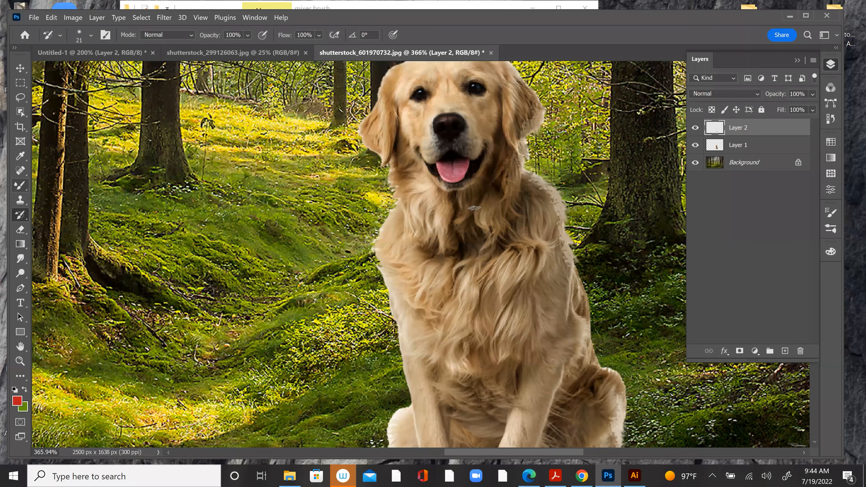
{"action": "key", "text": "shift+b"}
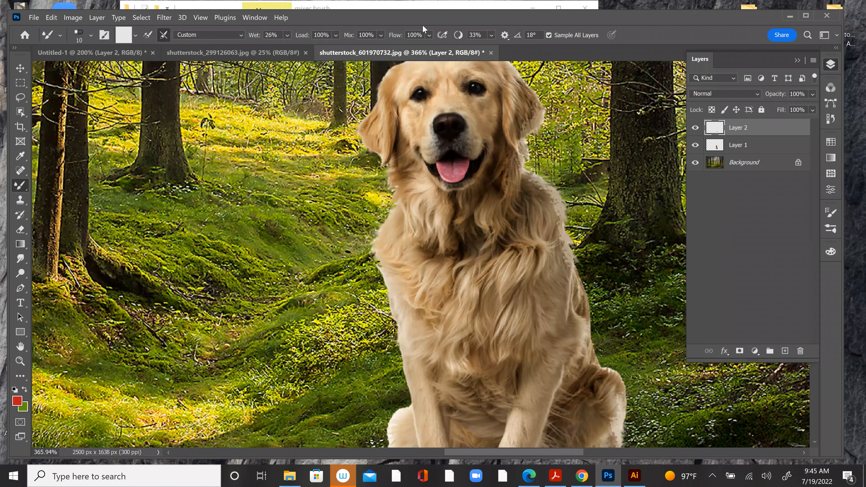
{"action": "left_click", "coordinate": [288, 35]}
{"action": "left_click_drag", "start_coordinate": [302, 48], "coordinate": [339, 48]}
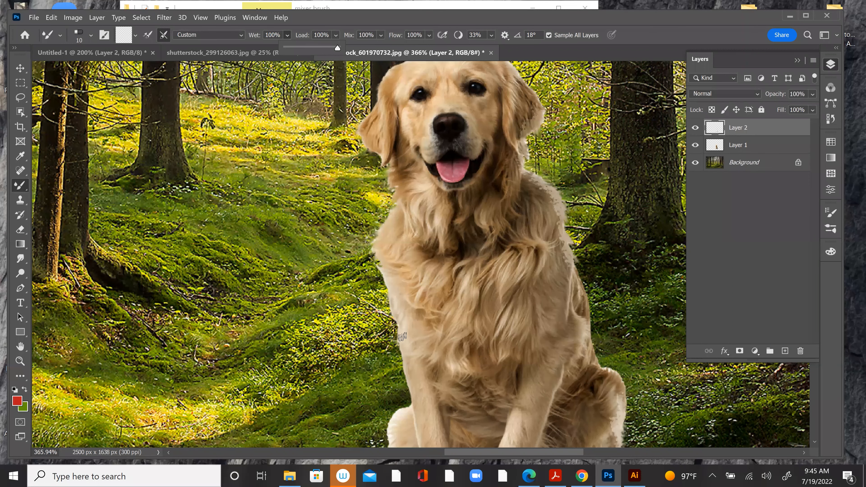
{"action": "left_click", "coordinate": [403, 352]}
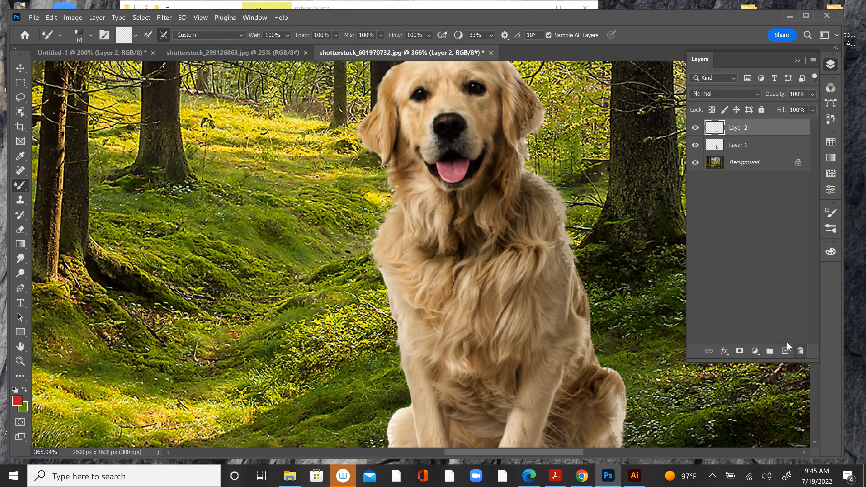
- Add a new empty layer above Layer 2
{"action": "left_click", "coordinate": [785, 350]}
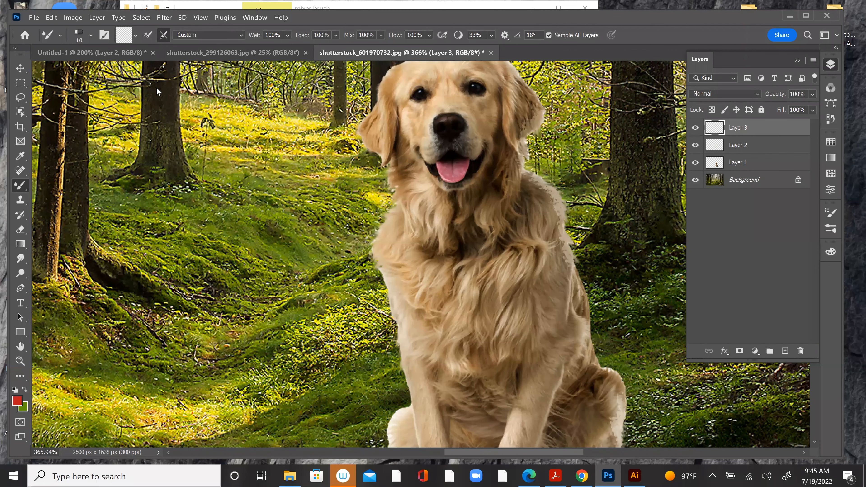
- Set the Mixer Brush to load but not clean after each stroke, and sample the sunlit moss beside the dog
{"action": "left_click", "coordinate": [135, 35]}
{"action": "left_click", "coordinate": [162, 73]}
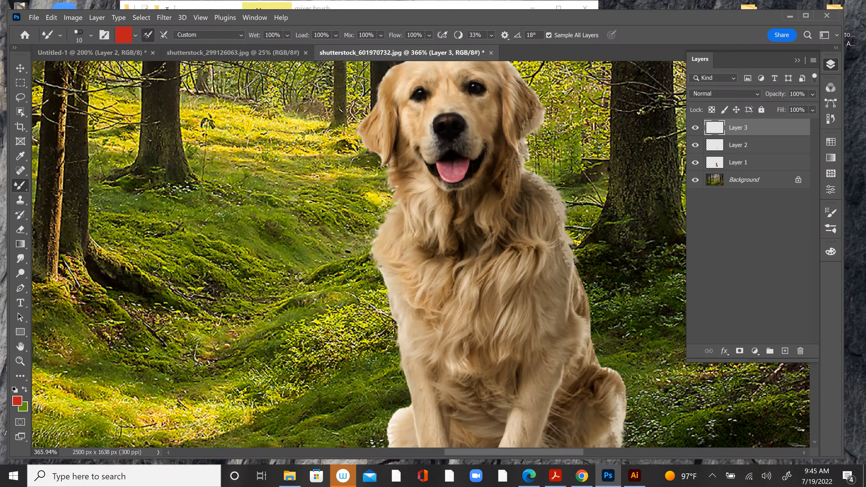
{"action": "key", "text": "alt"}
{"action": "left_click", "coordinate": [286, 167], "text": "alt"}
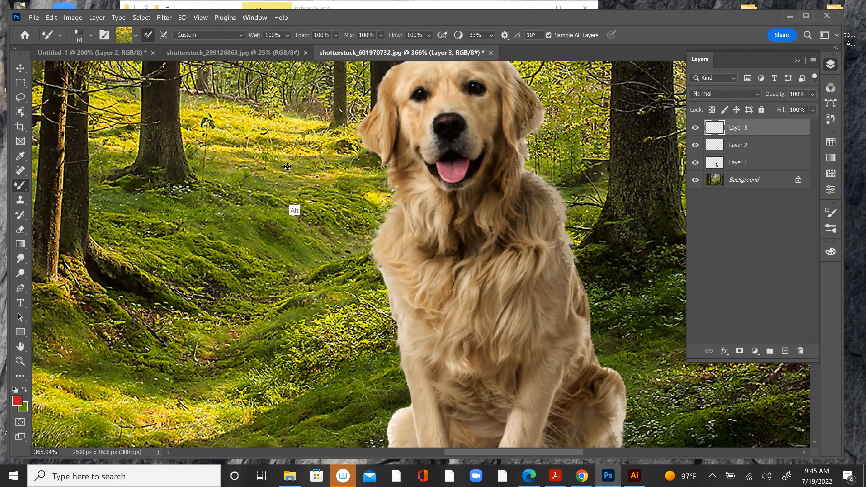
- Limit the Mixer Brush to loading solid colors only and sample an olive green from the sunlit moss
{"action": "left_click", "coordinate": [136, 35]}
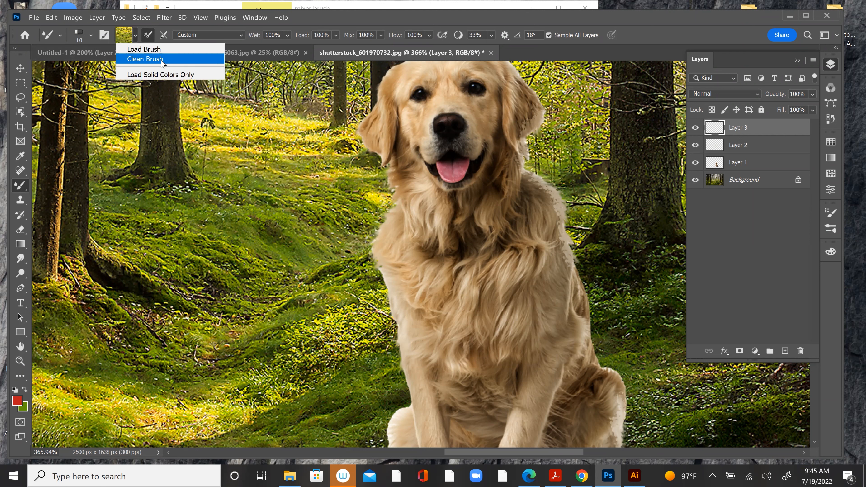
{"action": "left_click", "coordinate": [161, 49]}
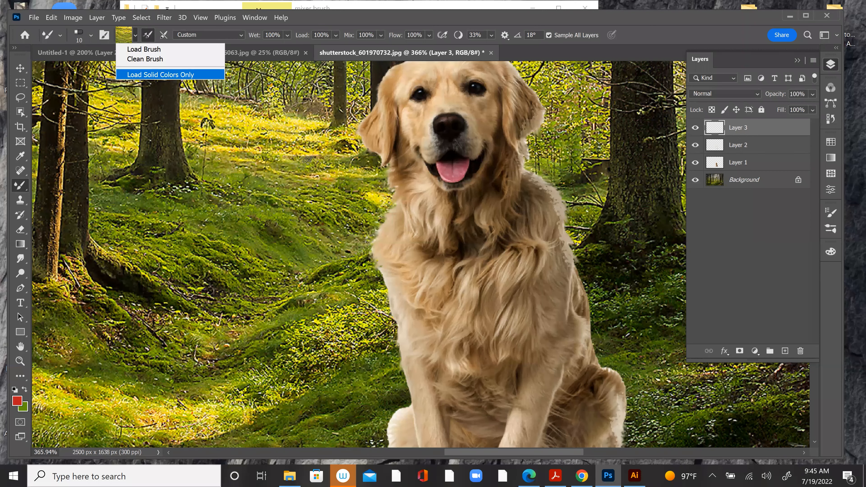
{"action": "left_click_drag", "start_coordinate": [304, 162], "coordinate": [315, 156]}
{"action": "left_click", "coordinate": [309, 172], "text": "alt"}
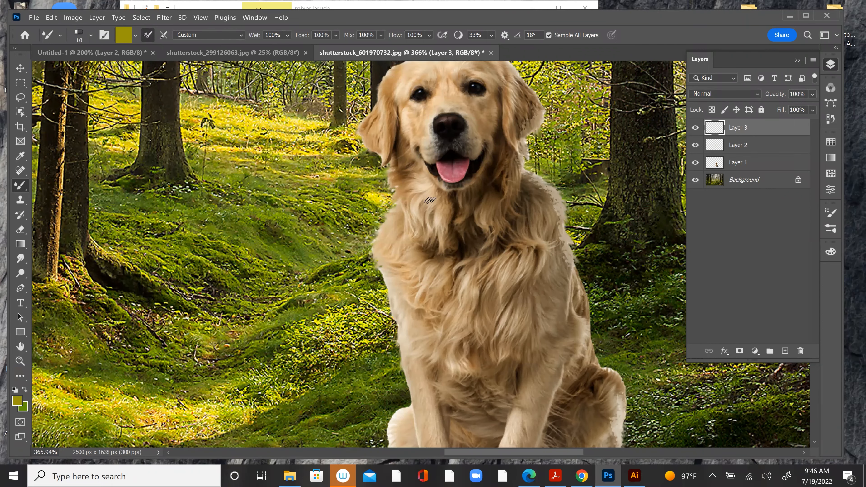
- Brush the moss color over the fur on the left side of the dog's chest on Layer 3, reducing mix to 36%
{"action": "left_click_drag", "start_coordinate": [415, 237], "coordinate": [409, 214]}
{"action": "left_click", "coordinate": [381, 35]}
{"action": "left_click_drag", "start_coordinate": [413, 47], "coordinate": [382, 46]}
{"action": "left_click", "coordinate": [411, 273]}
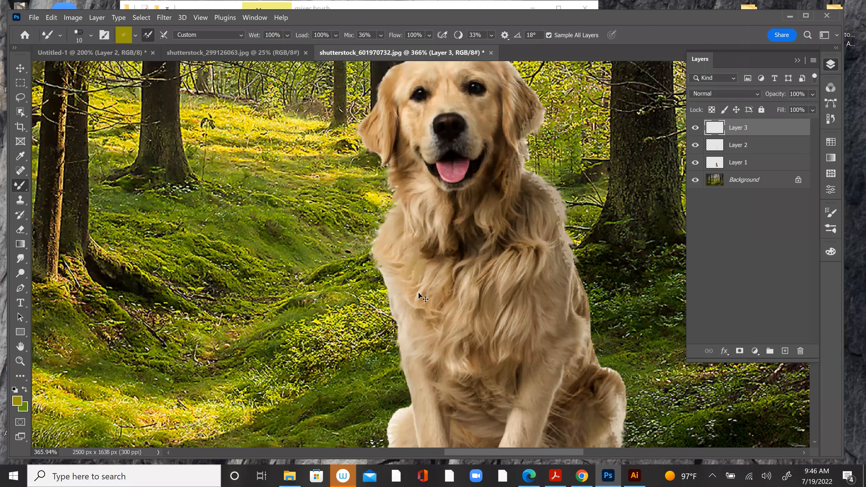
- Brush the moss color onto the dog's chest fur with wet at 21%, and set mix to 10%
{"action": "left_click", "coordinate": [287, 35]}
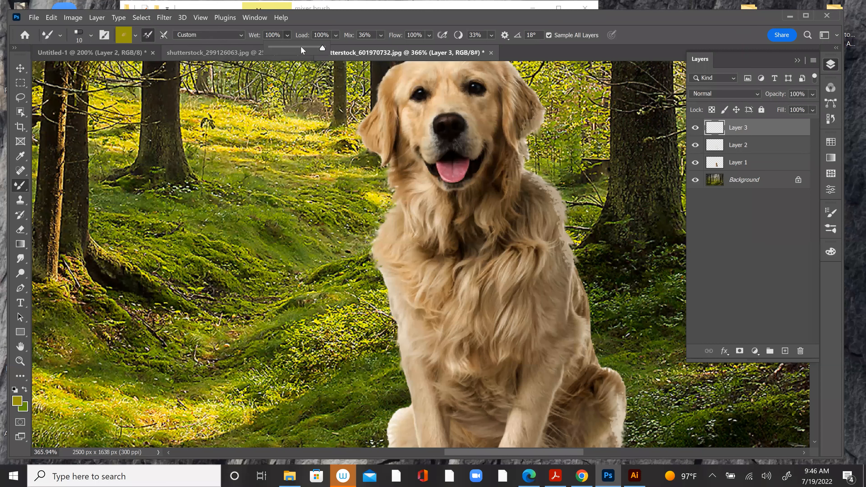
{"action": "left_click", "coordinate": [397, 275]}
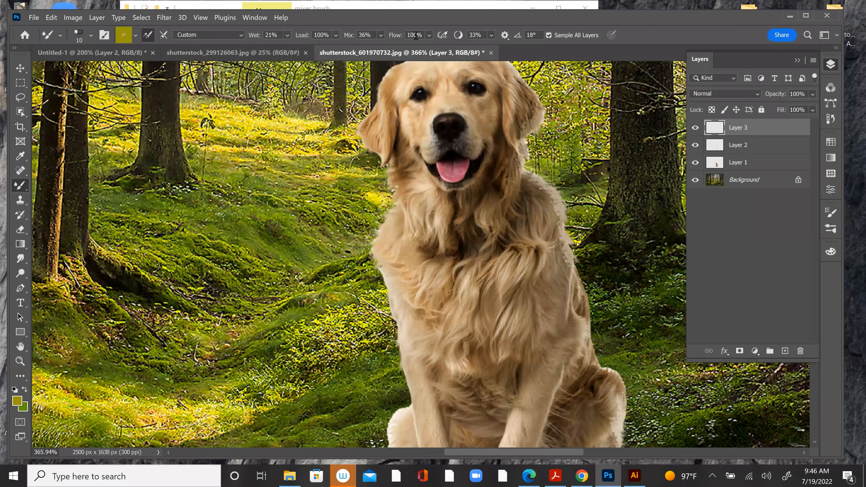
{"action": "left_click", "coordinate": [381, 35]}
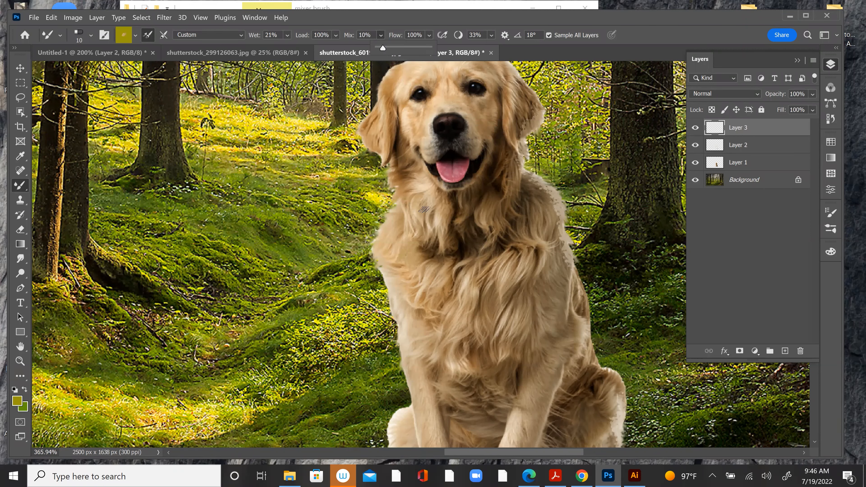
{"action": "type", "text": "10"}
{"action": "key", "text": "Return"}
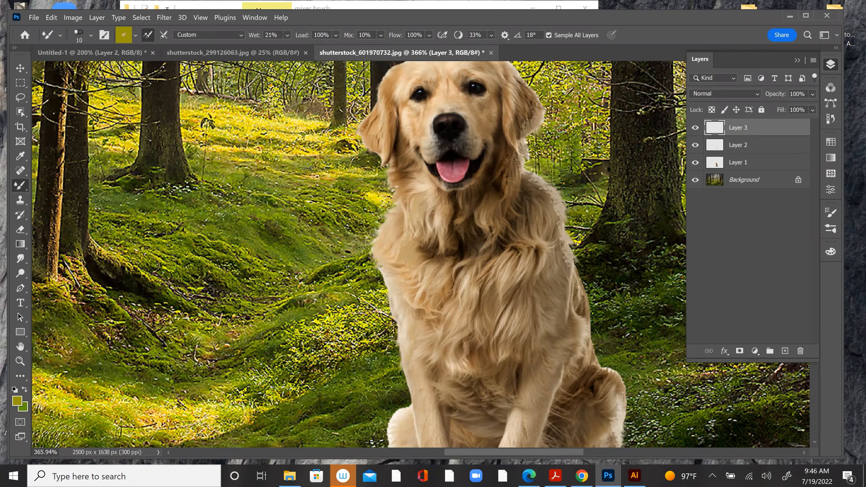
- Turn on cleaning after each stroke, allow textured paint loading, sample the sunlit grass, and keep Layer 3 selected
{"action": "left_click", "coordinate": [135, 35]}
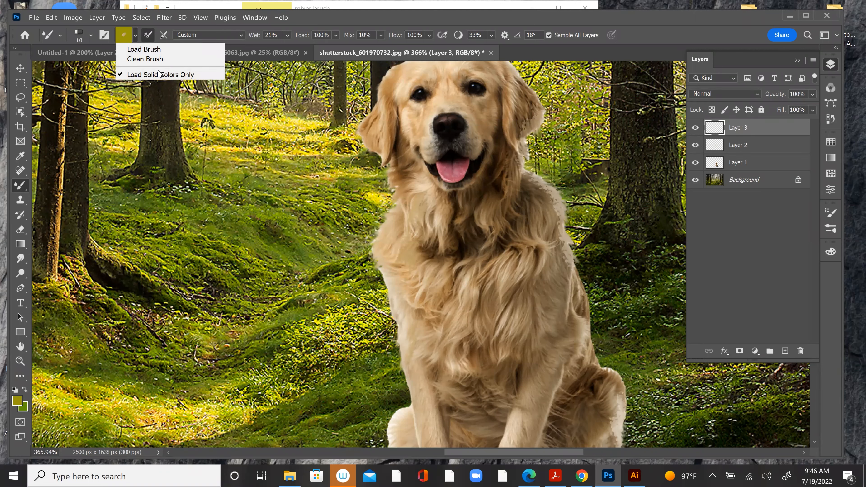
{"action": "left_click", "coordinate": [164, 35]}
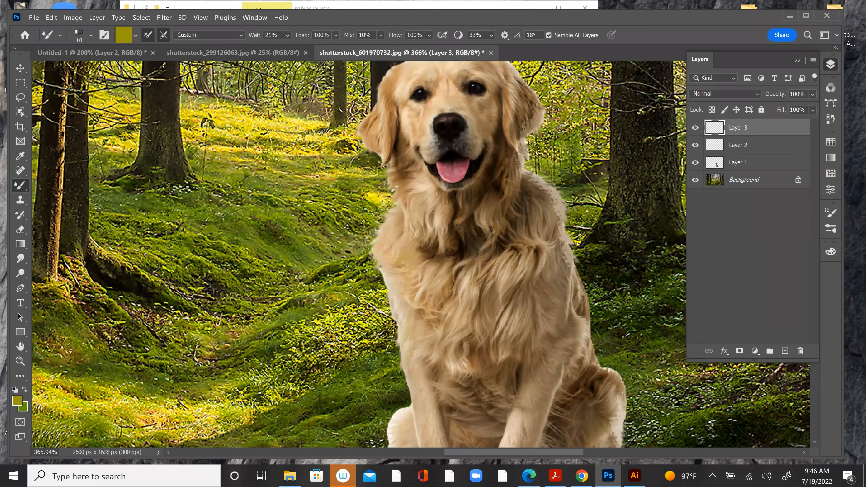
{"action": "key", "text": "alt"}
{"action": "left_click", "coordinate": [244, 123], "text": "alt"}
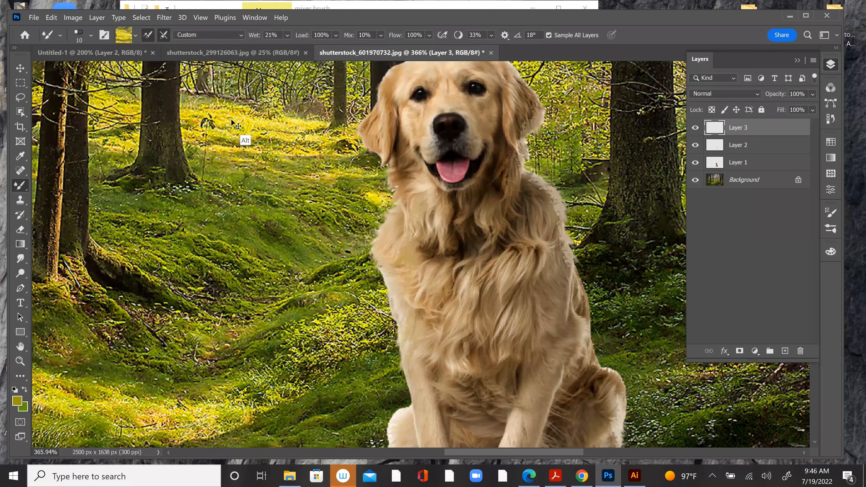
{"action": "key", "text": "ctrl+d"}
{"action": "key", "text": "alt"}
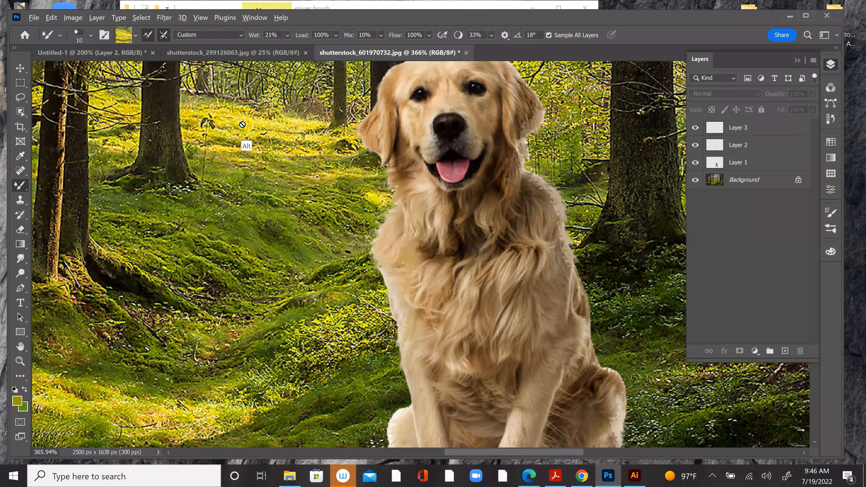
{"action": "left_click", "coordinate": [778, 132]}
{"action": "key", "text": "alt"}
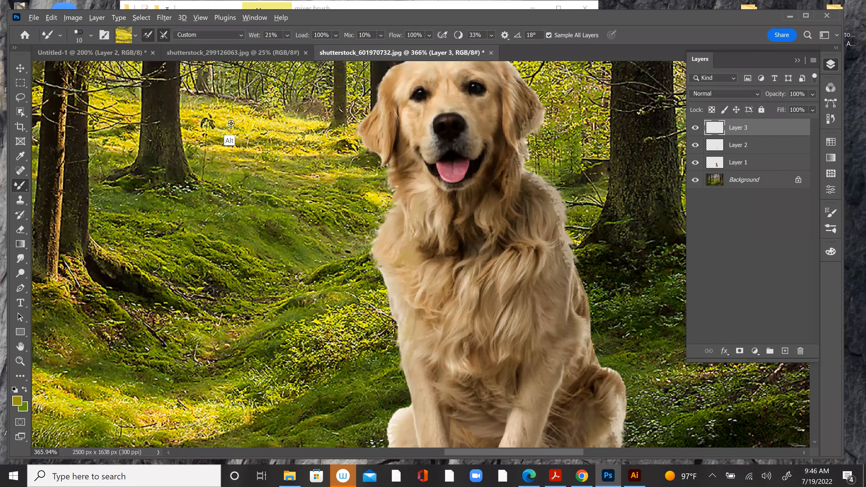
- Restore solid-color loading, sample a bright yellow from the sunlit grass, and brush it along the left edge of the dog's chest
{"action": "left_click", "coordinate": [155, 77], "text": "alt"}
{"action": "left_click", "coordinate": [149, 36]}
{"action": "key", "text": "alt"}
{"action": "left_click", "coordinate": [242, 123], "text": "alt"}
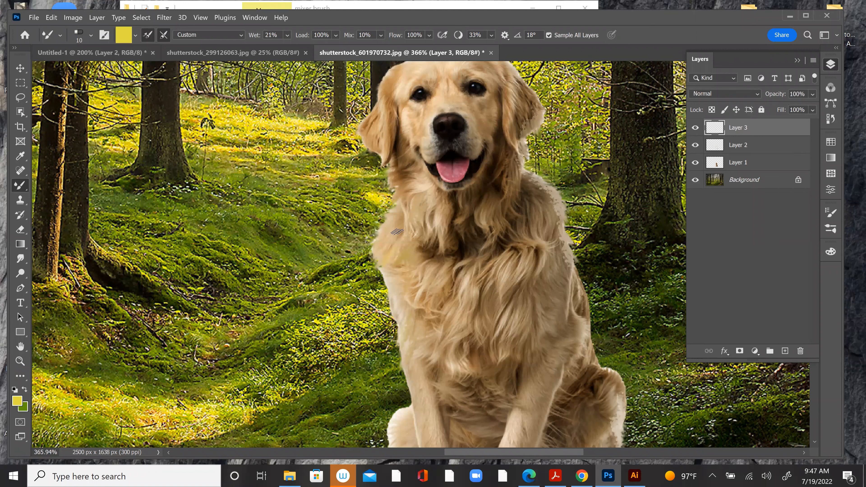
{"action": "left_click_drag", "start_coordinate": [398, 307], "coordinate": [406, 288]}
- Check the reflected-light effect on the dog against the whole forest composite and from closer in, then return to the Mixer Brush
{"action": "key", "text": "ctrl+minus"}
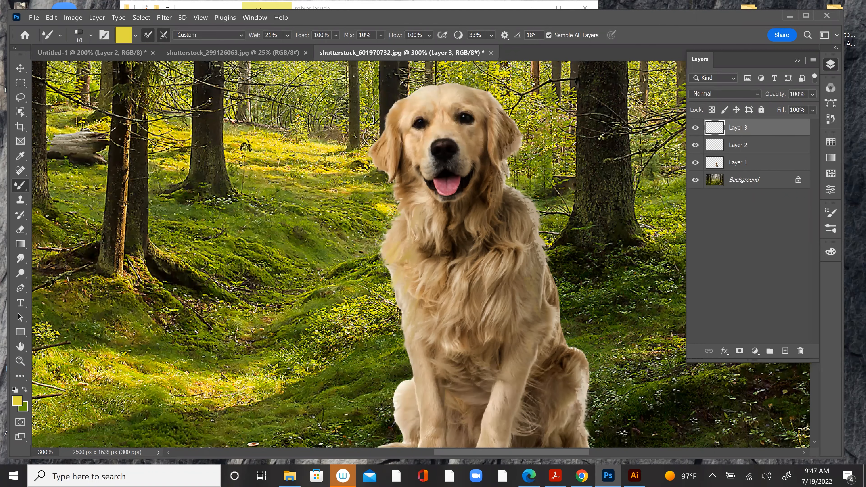
{"action": "key", "text": "ctrl+minus"}
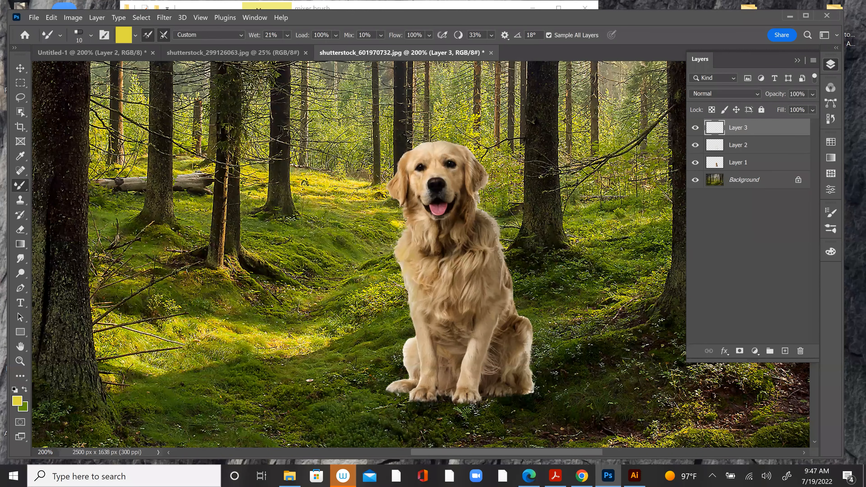
{"action": "key", "text": "ctrl+minus"}
{"action": "key", "text": "ctrl+minus"}
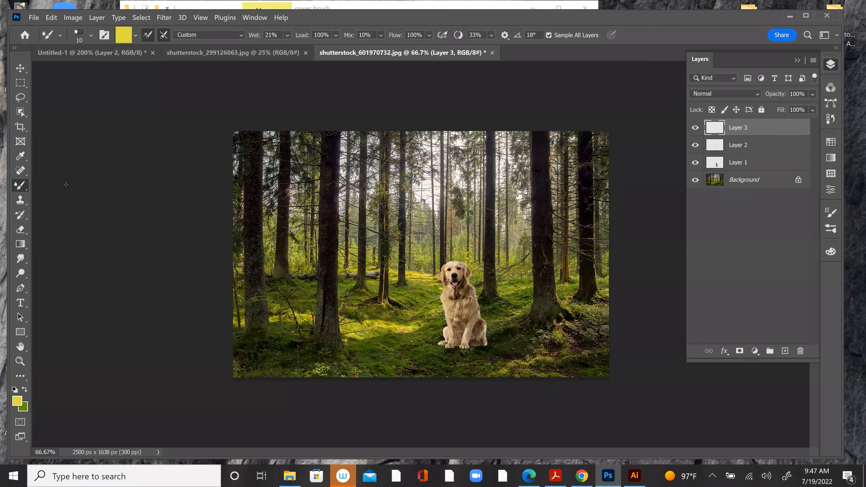
{"action": "left_click", "coordinate": [20, 361]}
{"action": "left_click_drag", "start_coordinate": [431, 253], "coordinate": [442, 262]}
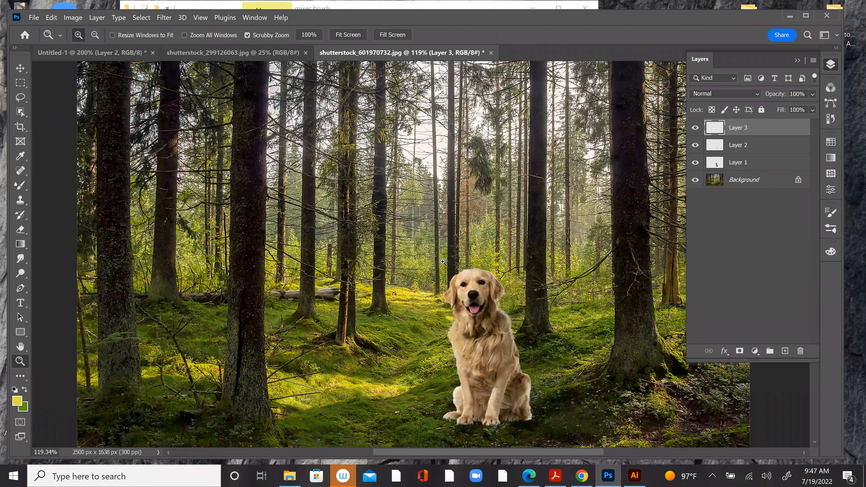
{"action": "left_click", "coordinate": [20, 186]}
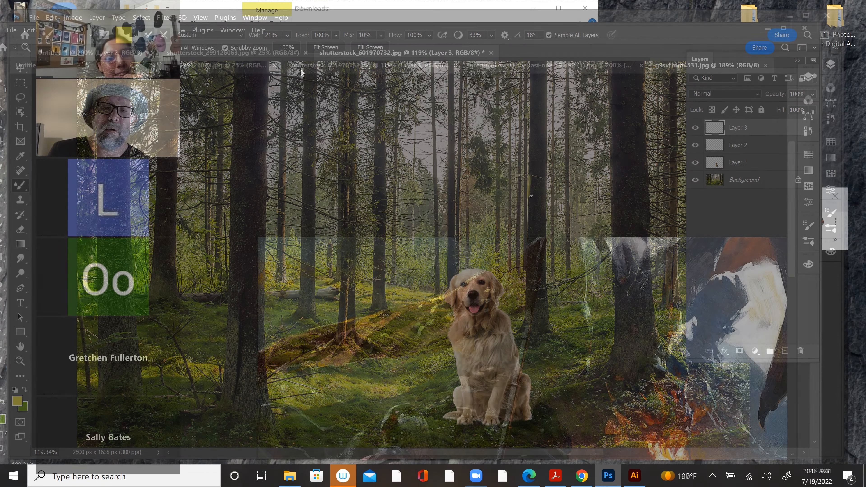